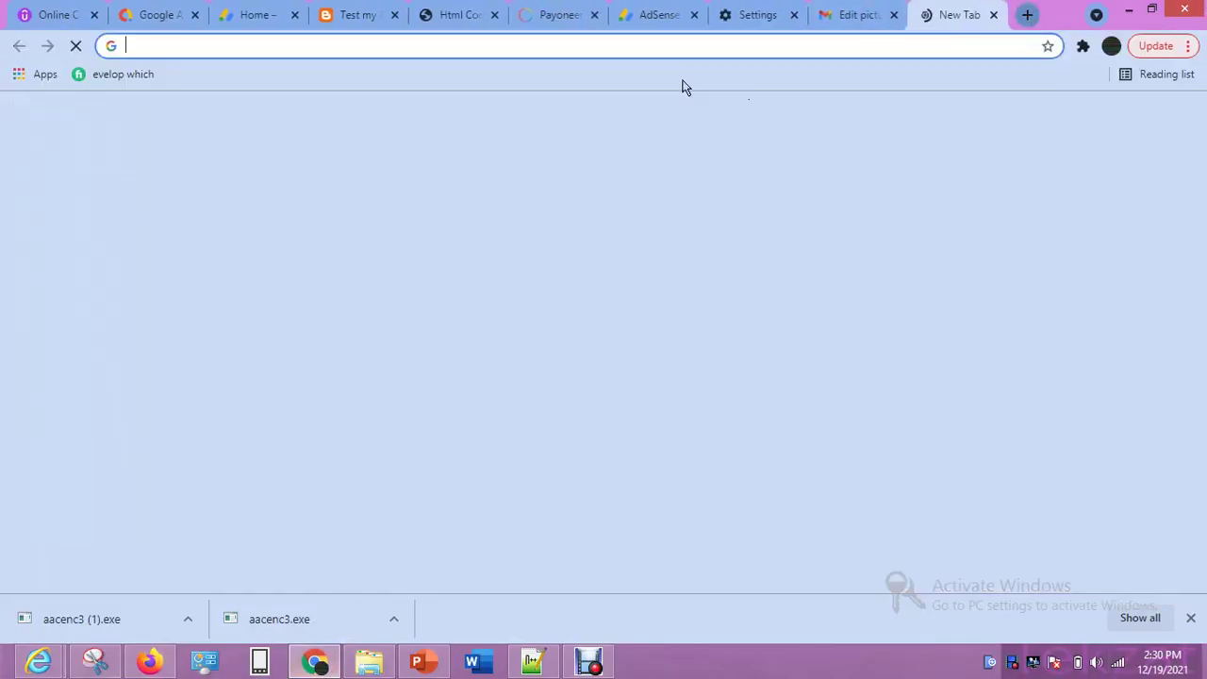
# Load the 3utools.com site from the '3u' address-bar suggestion, showing the V2.58 download
pyautogui.click(700, 43)
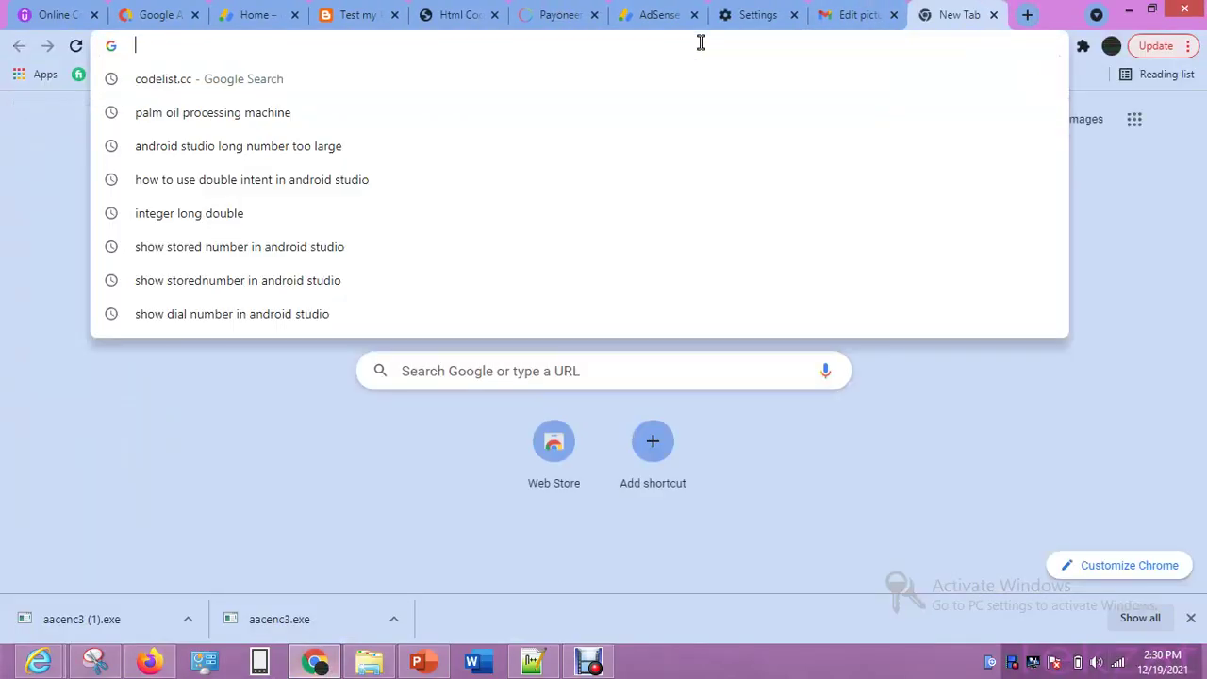
pyautogui.write('3u')
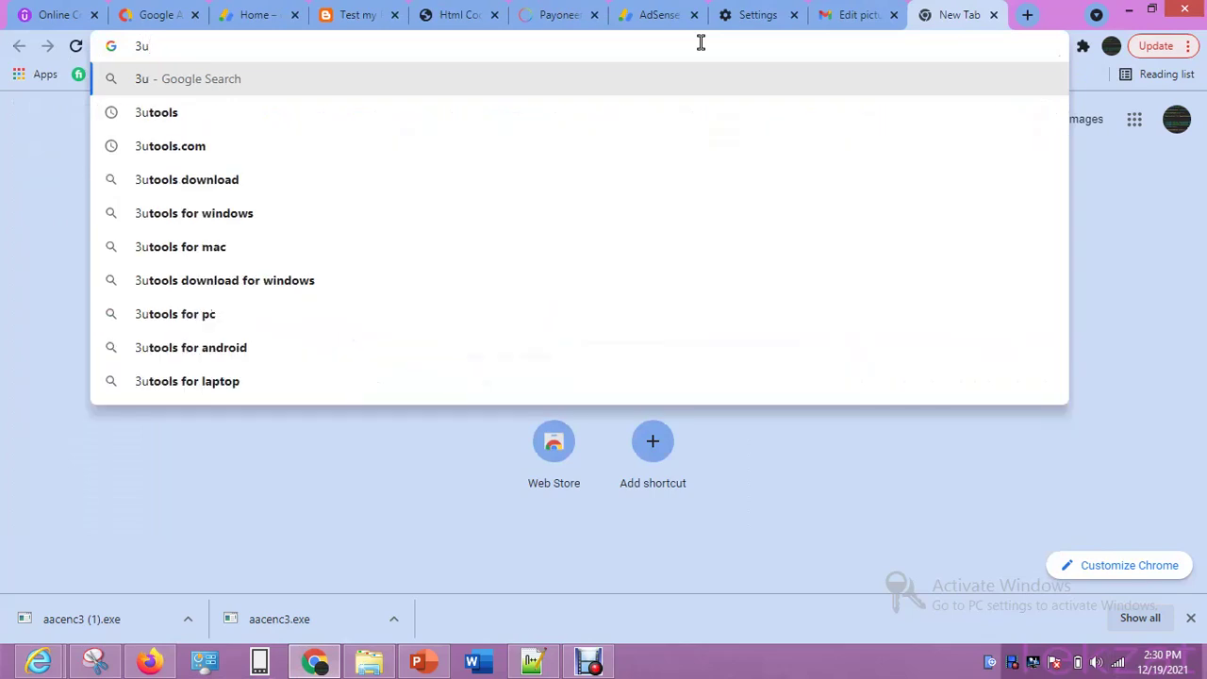
pyautogui.click(171, 150)
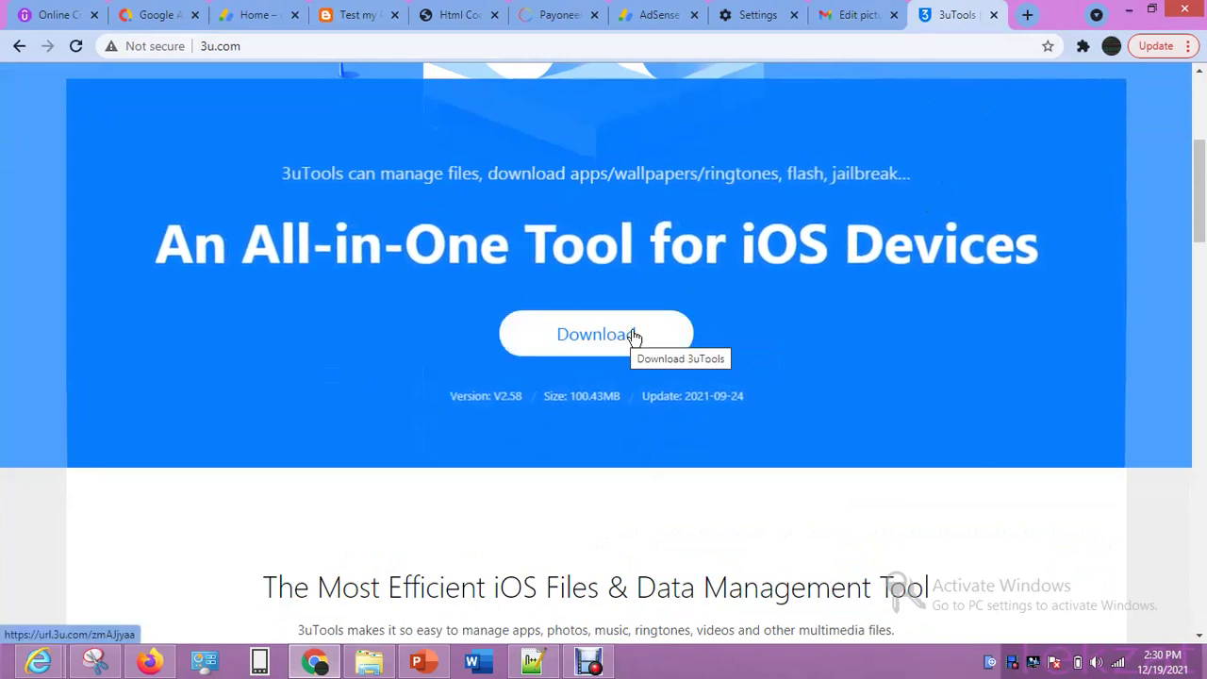
# Minimize Chrome and launch 3uTools from its desktop icon
pyautogui.click(1129, 11)
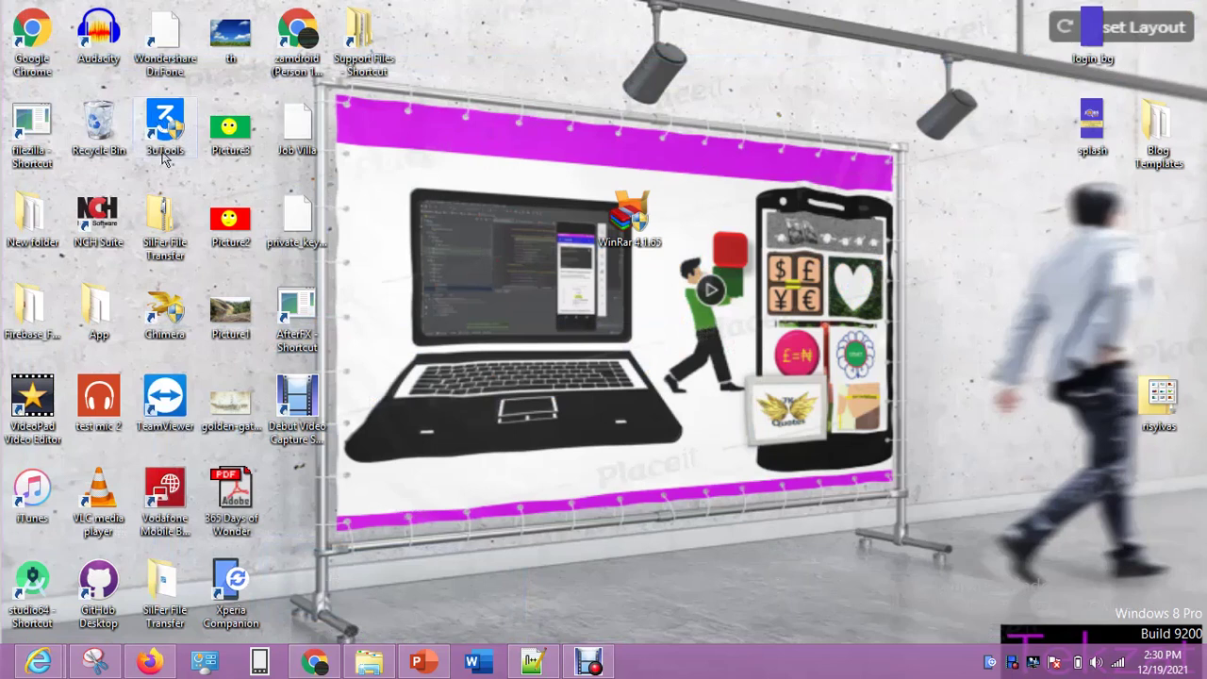
pyautogui.moveTo(626, 213); pyautogui.dragTo(347, 179)
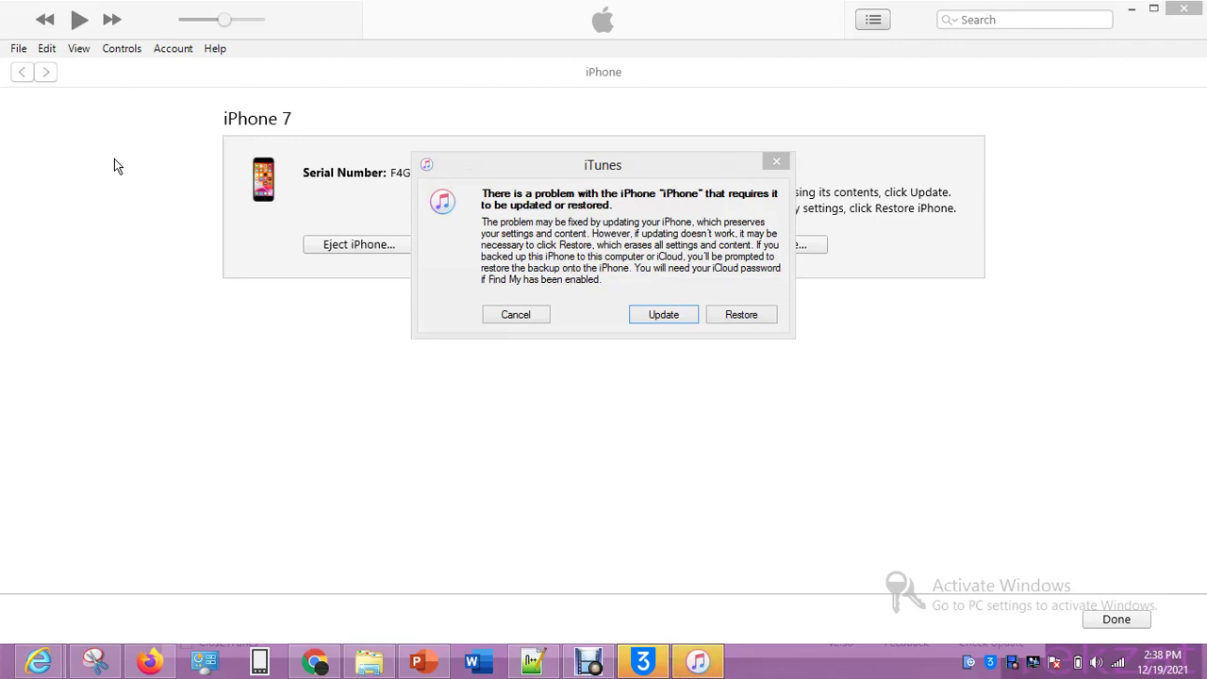
# Dismiss the iTunes update-or-restore warning and quit iTunes
pyautogui.click(776, 162)
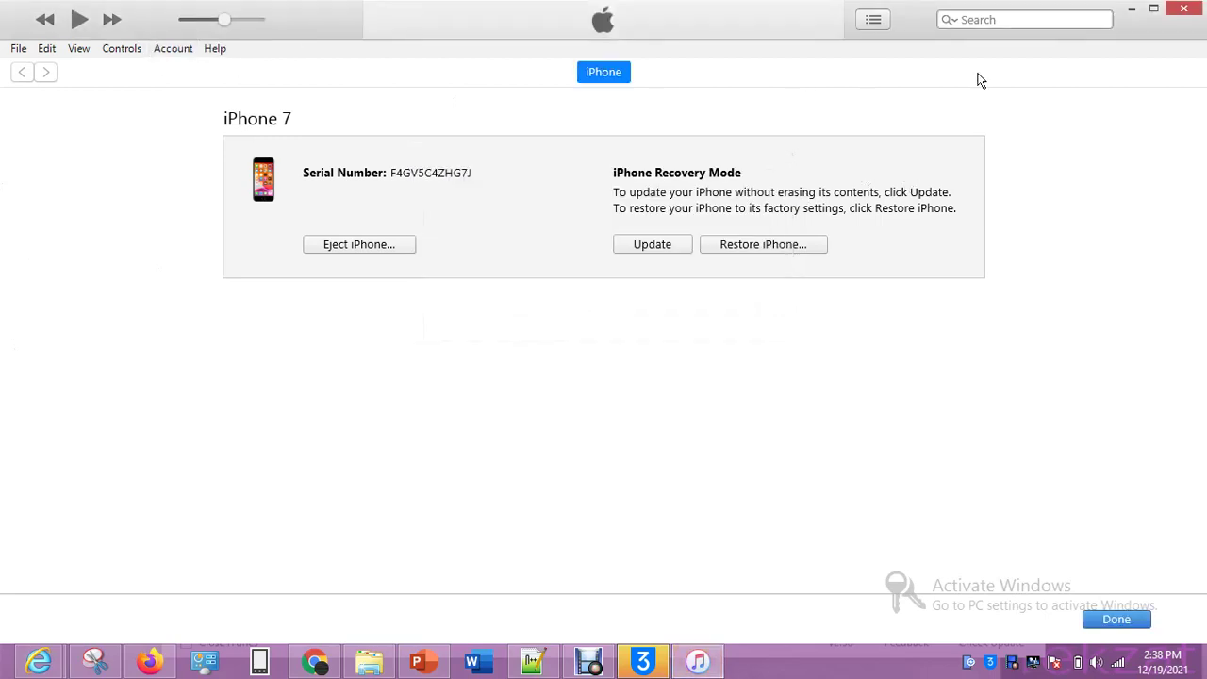
pyautogui.click(1184, 9)
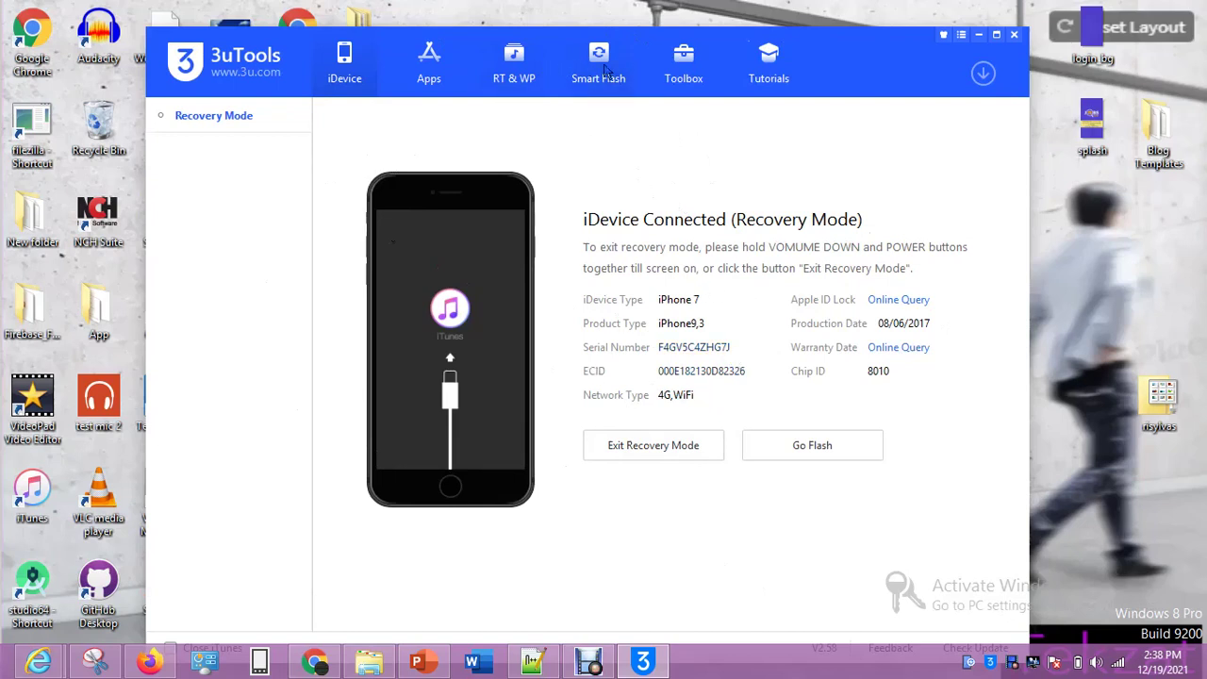
# Go to the firmware flashing section and choose Quick Flash Mode for the iOS 15.2 firmware
pyautogui.click(607, 59)
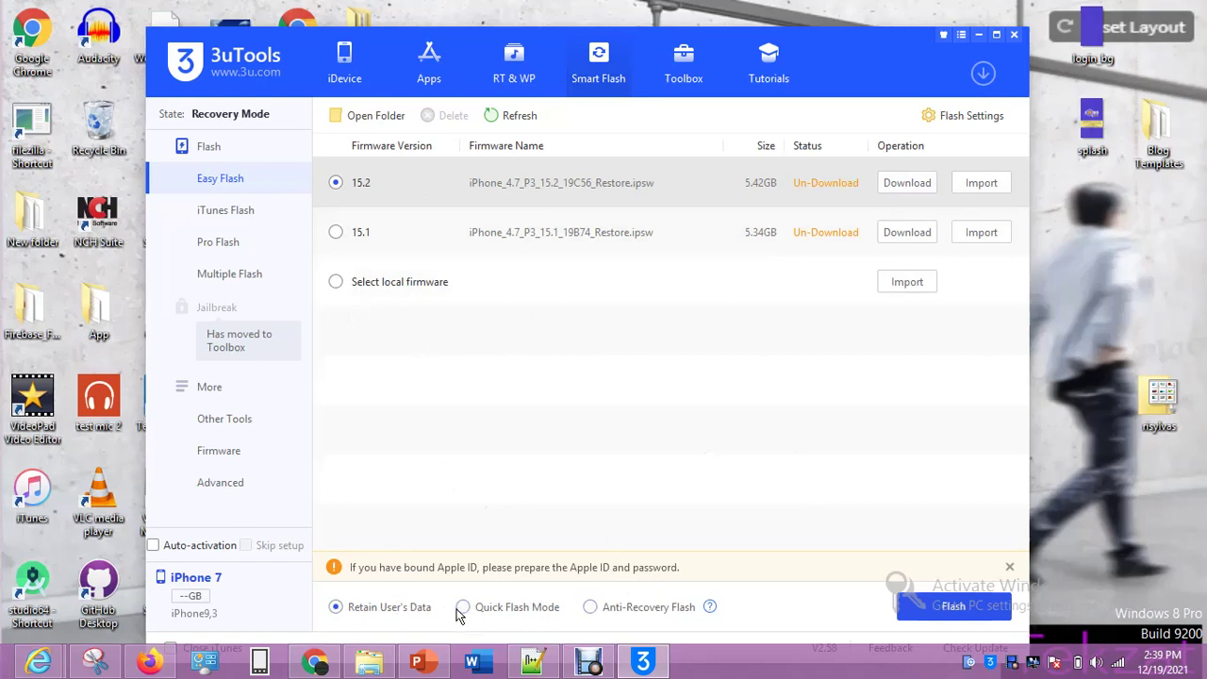
pyautogui.moveTo(463, 613)
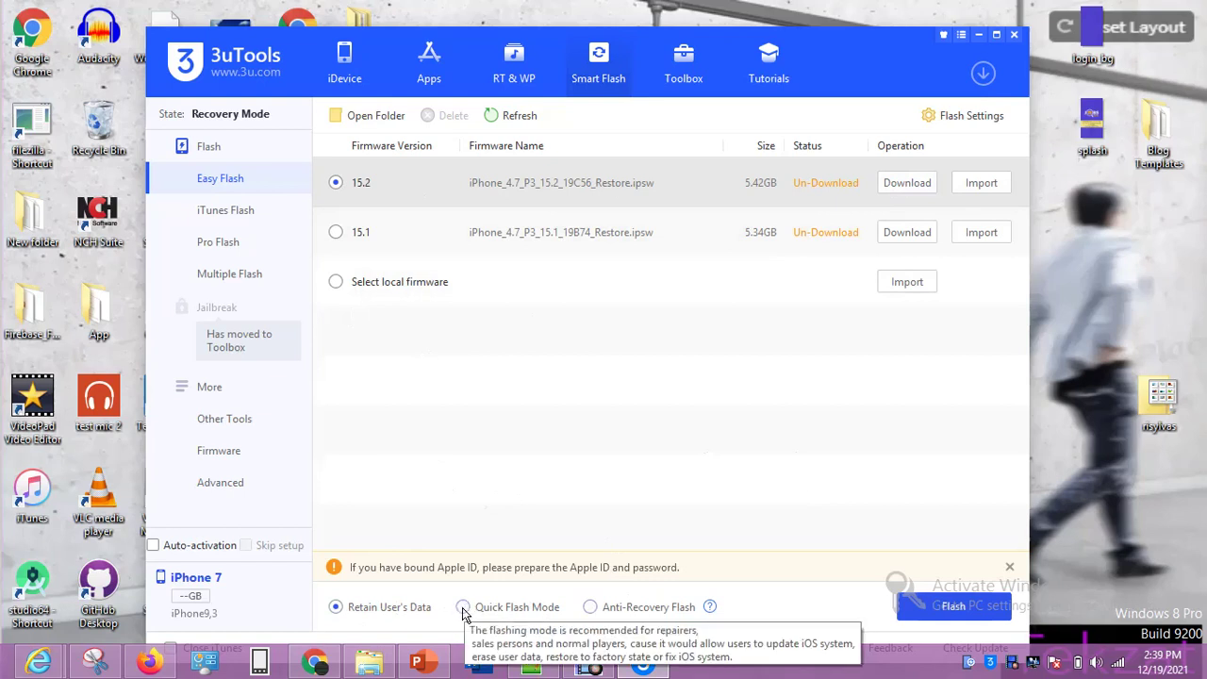
pyautogui.click(463, 611)
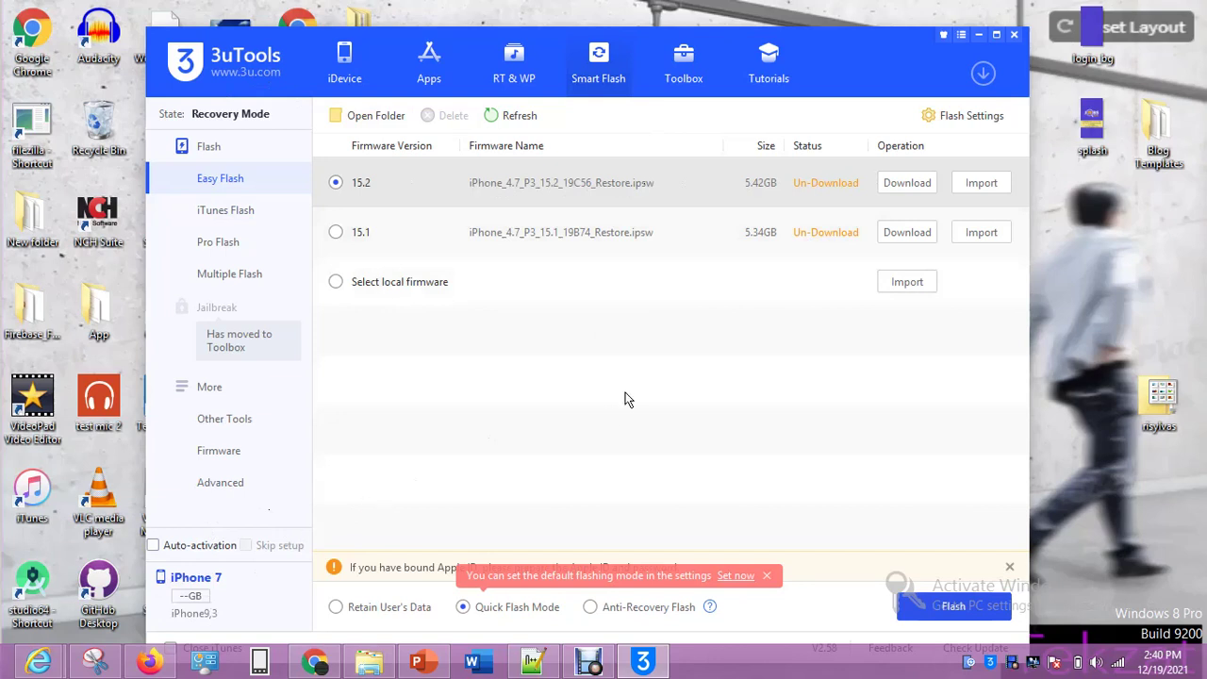
# In a new Chrome tab, search Google for 'iphone 7 ios download'
pyautogui.click(315, 662)
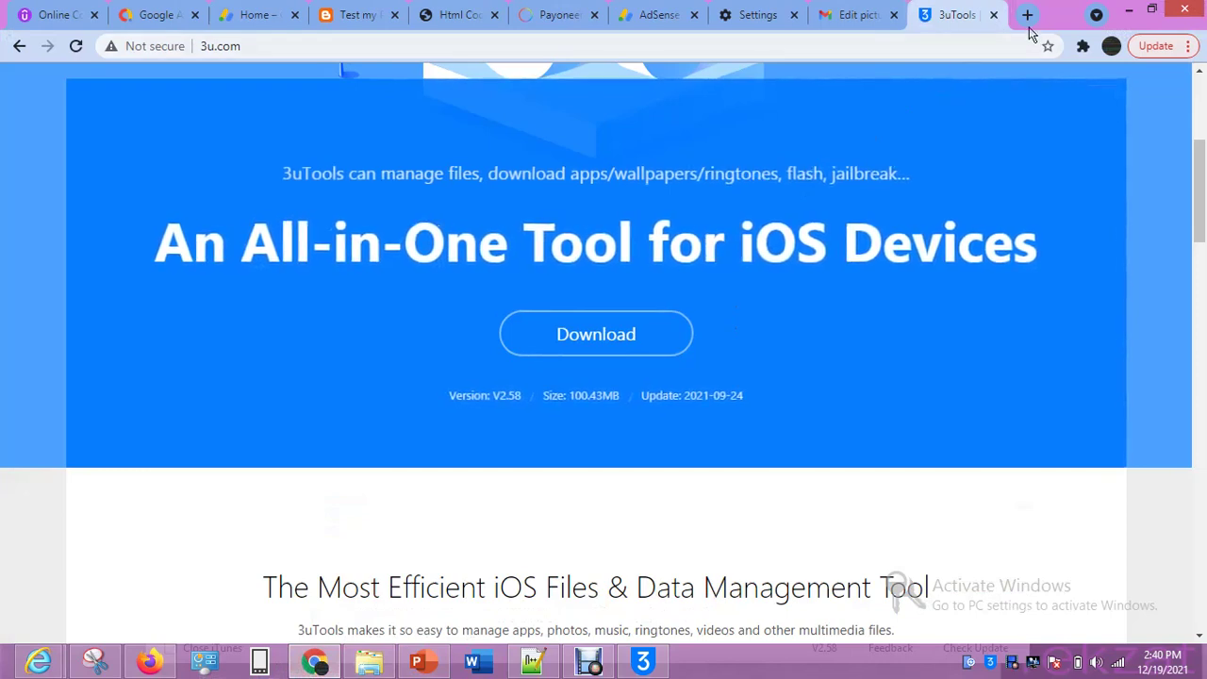
pyautogui.click(1028, 15)
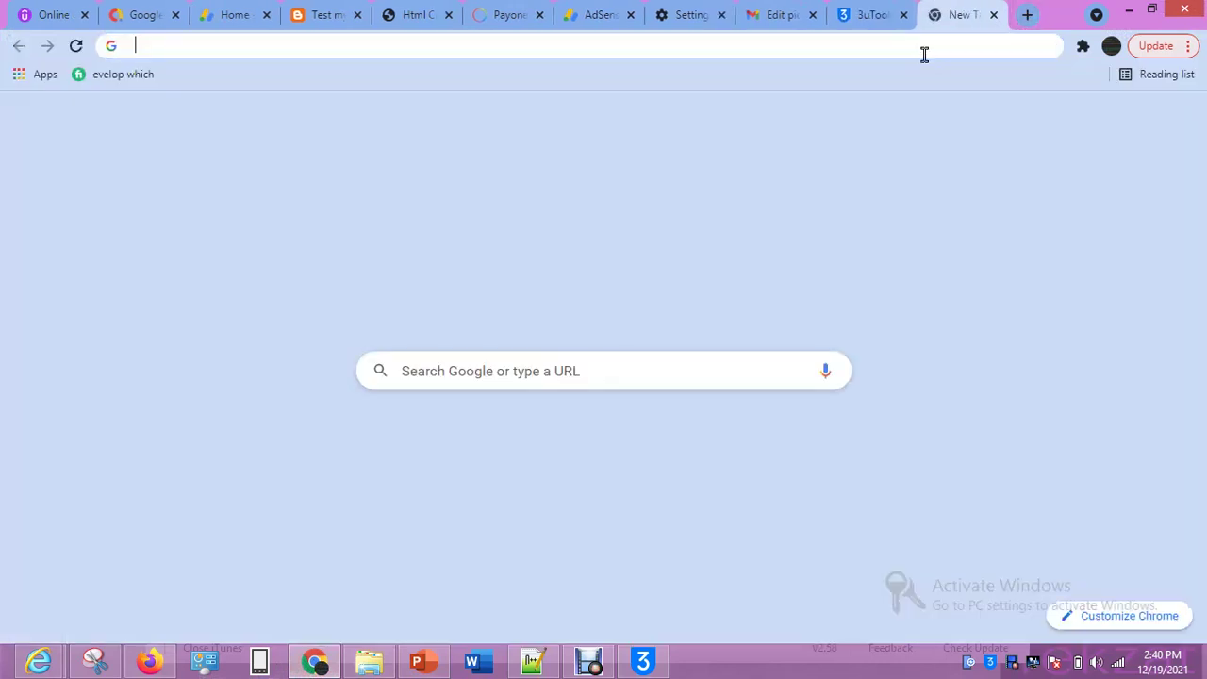
pyautogui.click(924, 54)
pyautogui.write('ip')
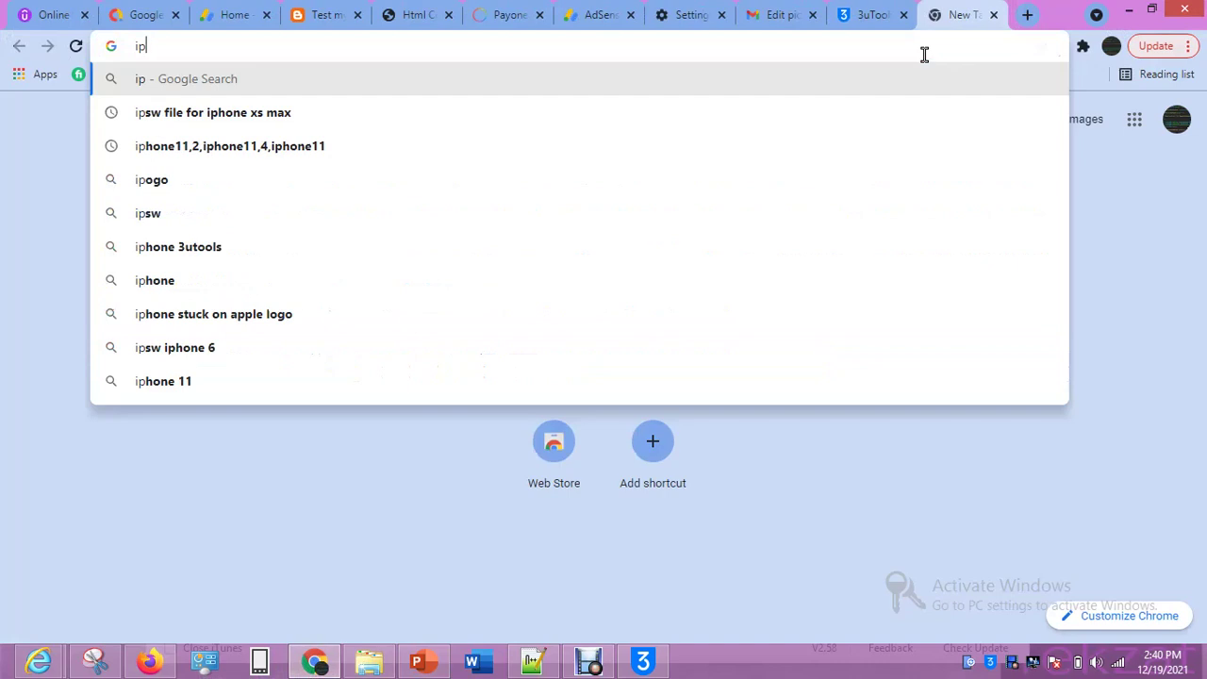
pyautogui.write('hone')
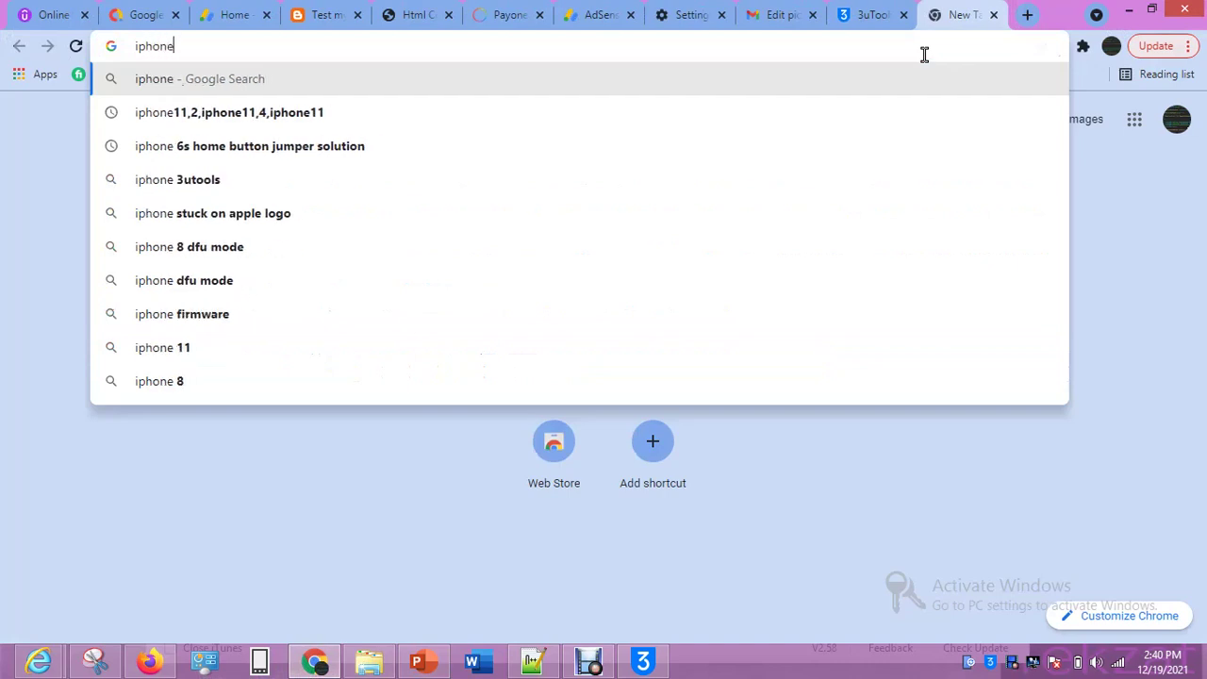
pyautogui.write('7')
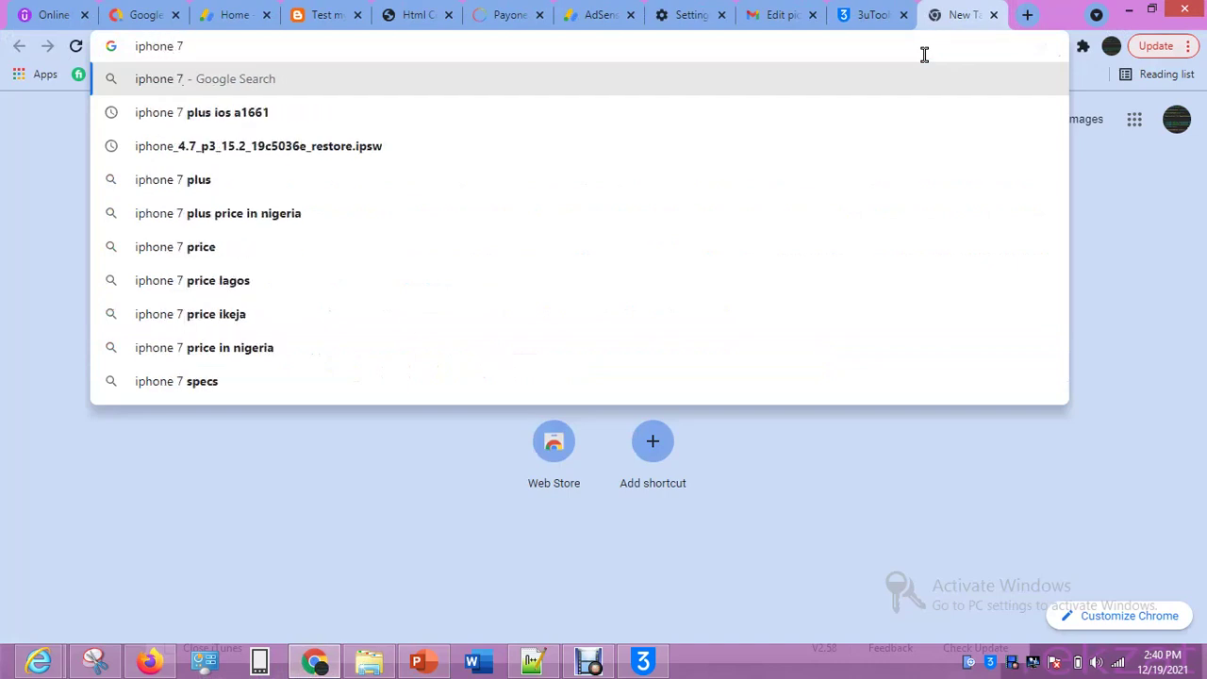
pyautogui.write(' ios')
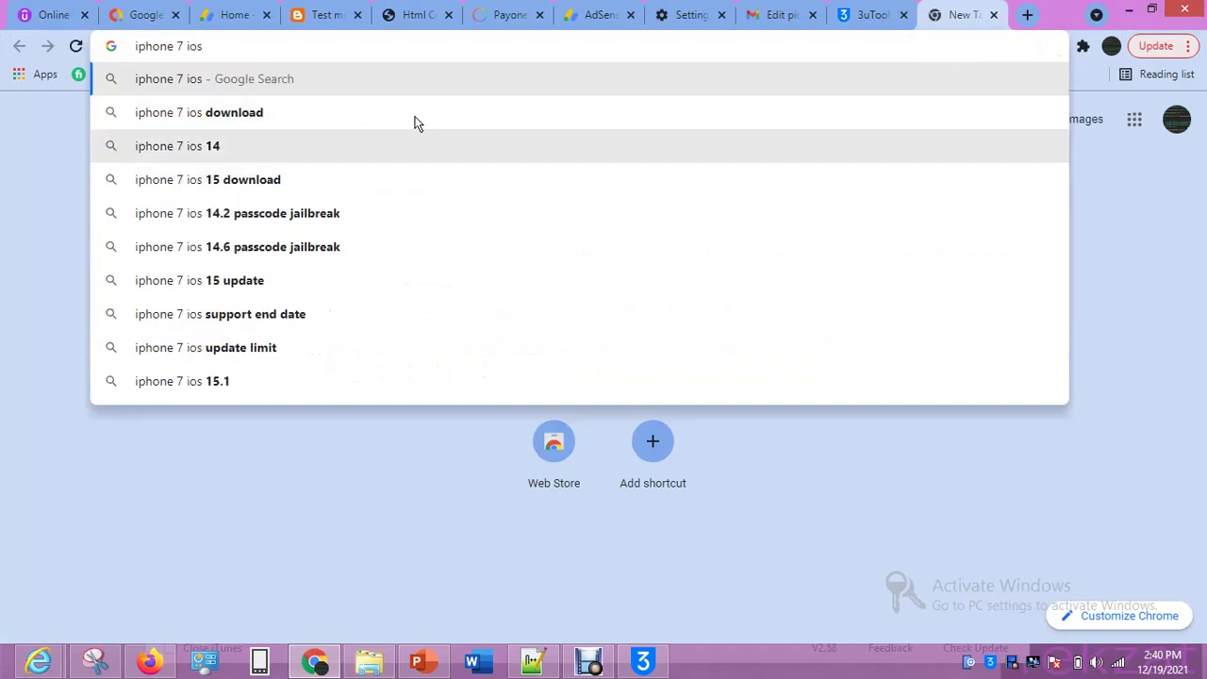
pyautogui.click(415, 122)
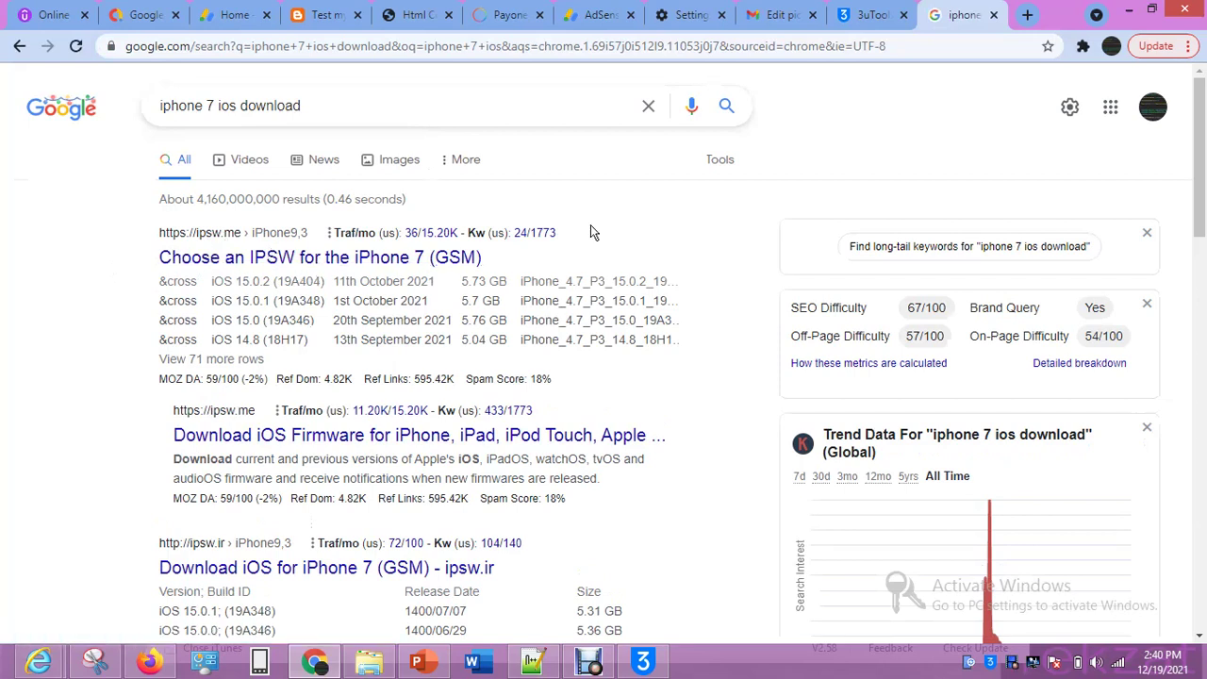
pyautogui.scroll(-3, 591, 224)
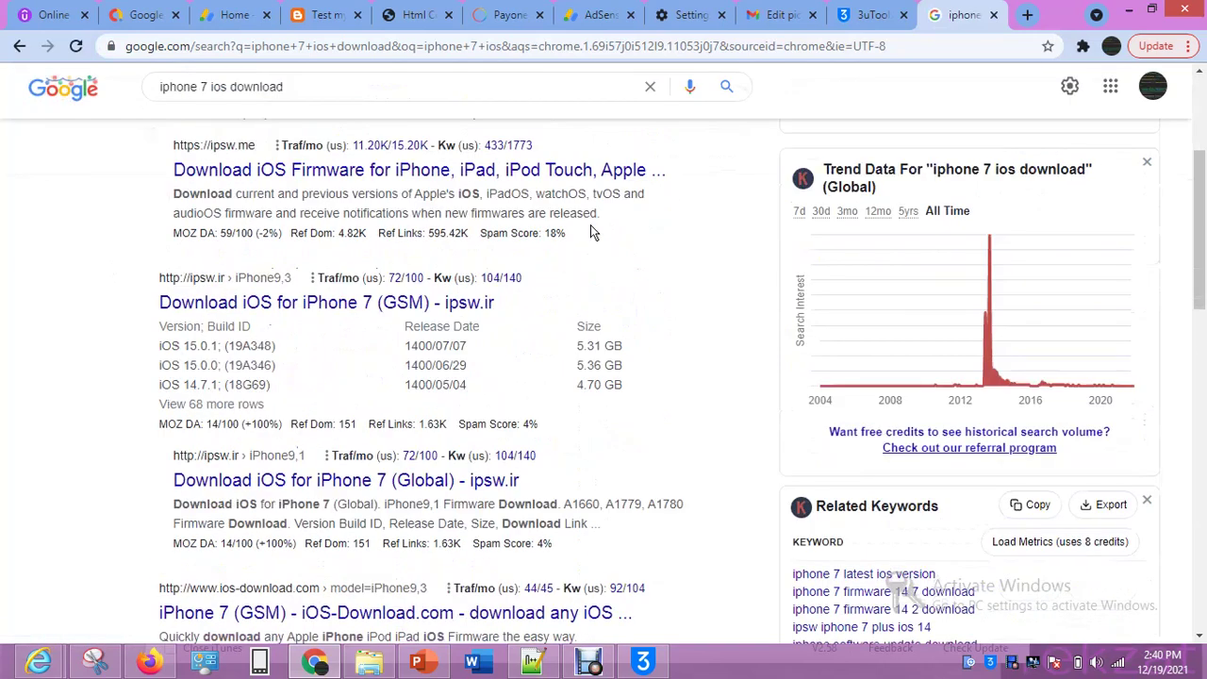
pyautogui.scroll(3, 590, 232)
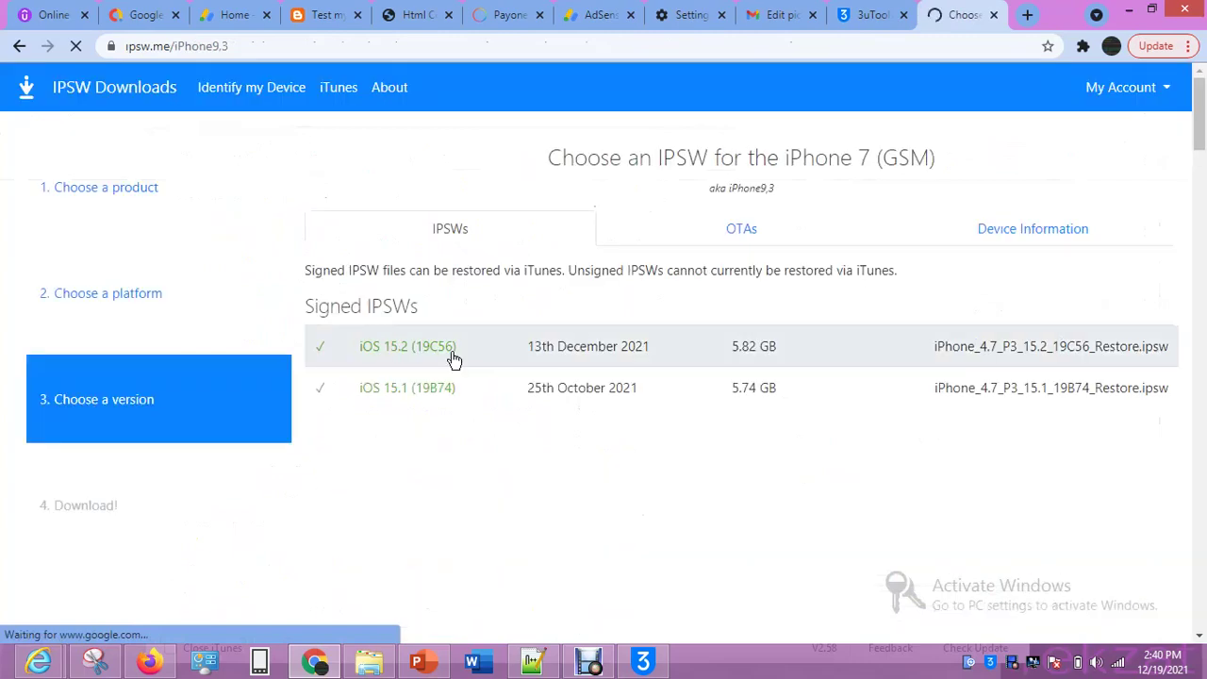
# Scroll through the ipsw.me iPhone 7 (GSM) signed and unsigned IPSW lists
pyautogui.scroll(-1, 458, 342)
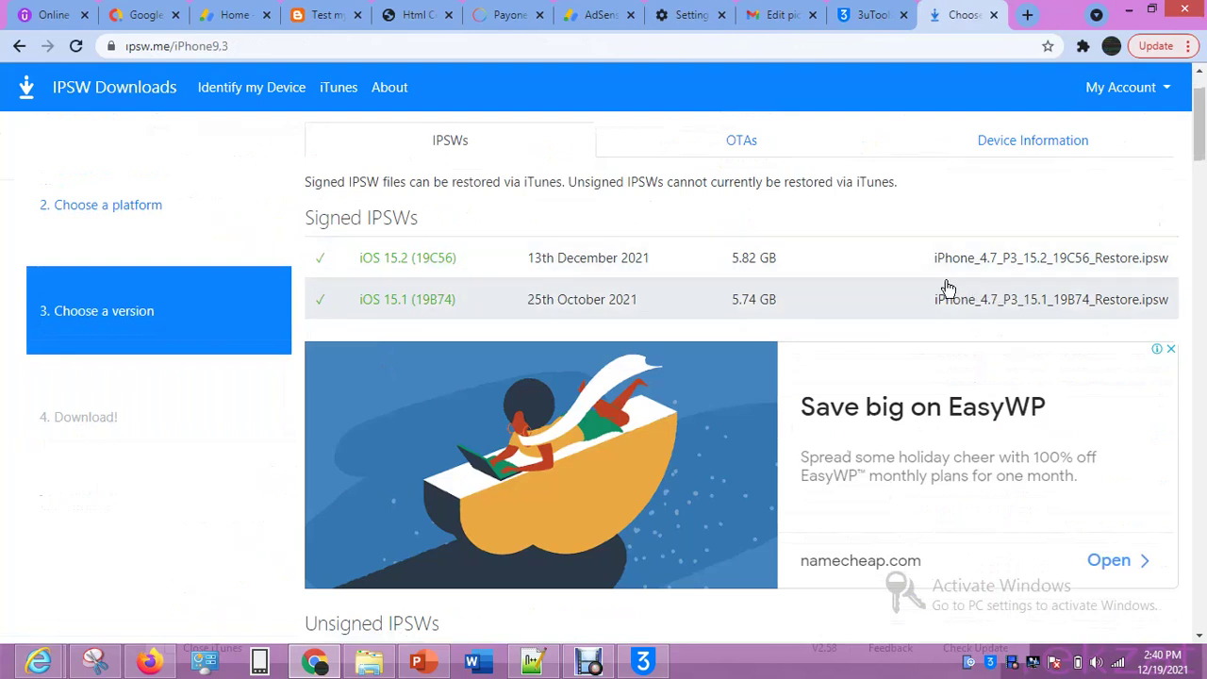
pyautogui.scroll(-1, 952, 287)
pyautogui.scroll(-3, 958, 288)
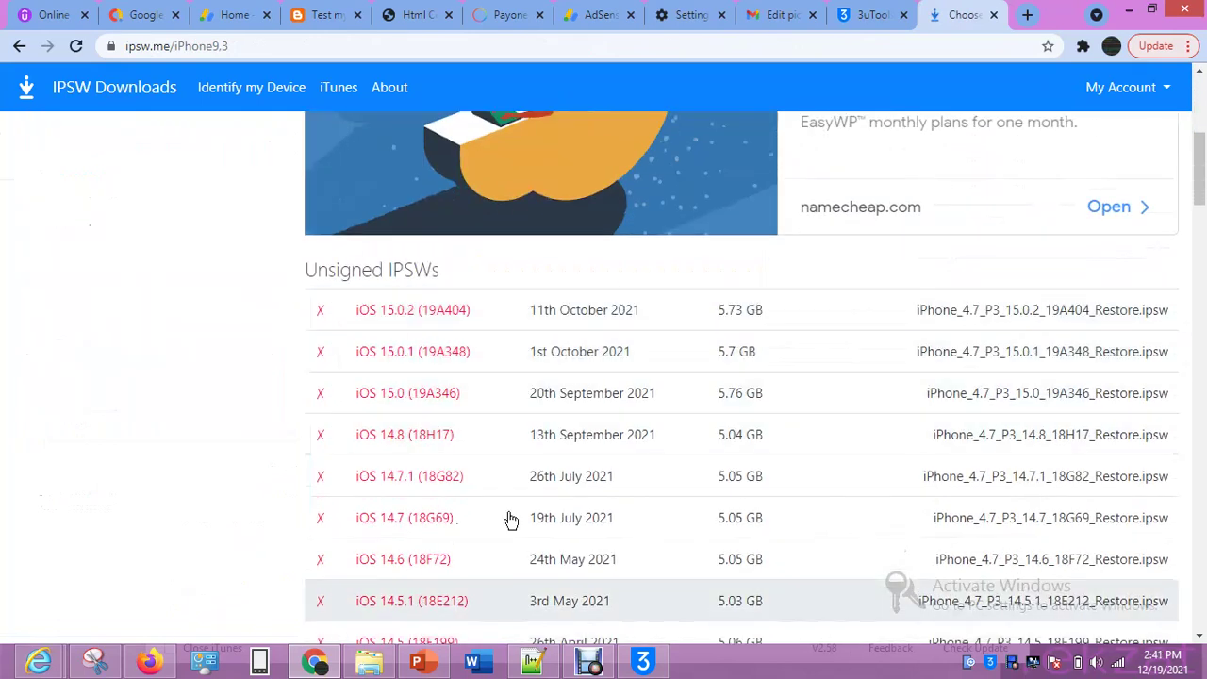
pyautogui.scroll(4, 812, 303)
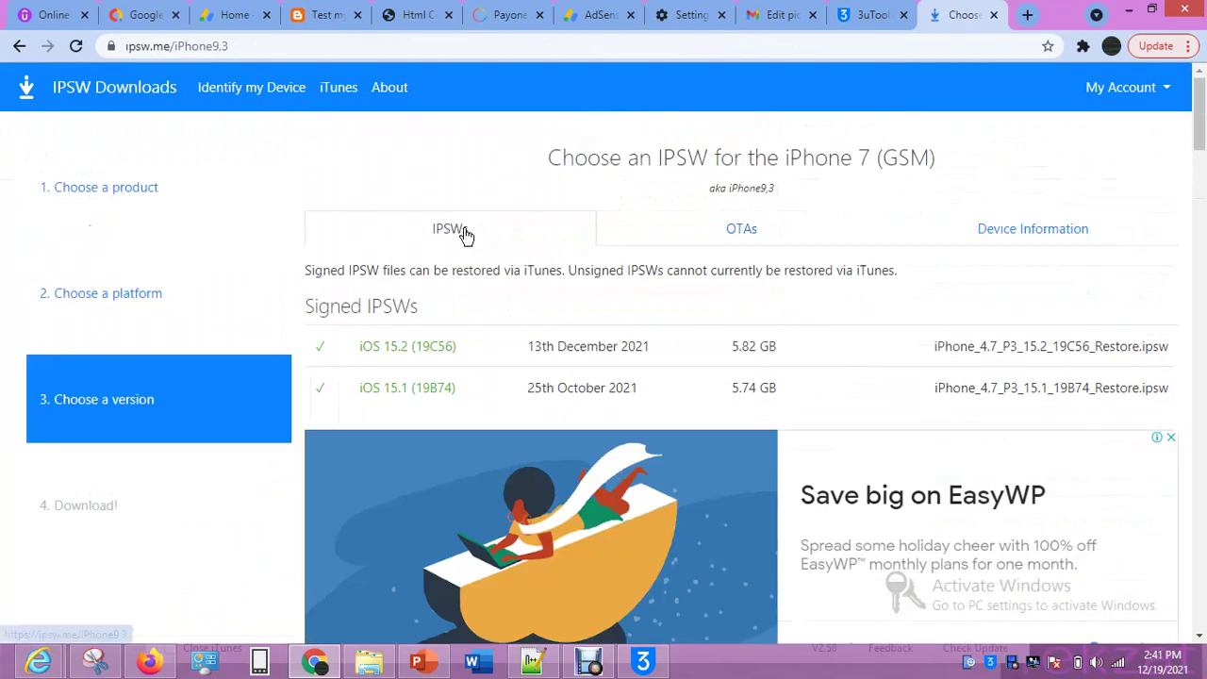
# Go back to the 'iphone 7 ios download' results and scroll to further firmware sources
pyautogui.click(16, 47)
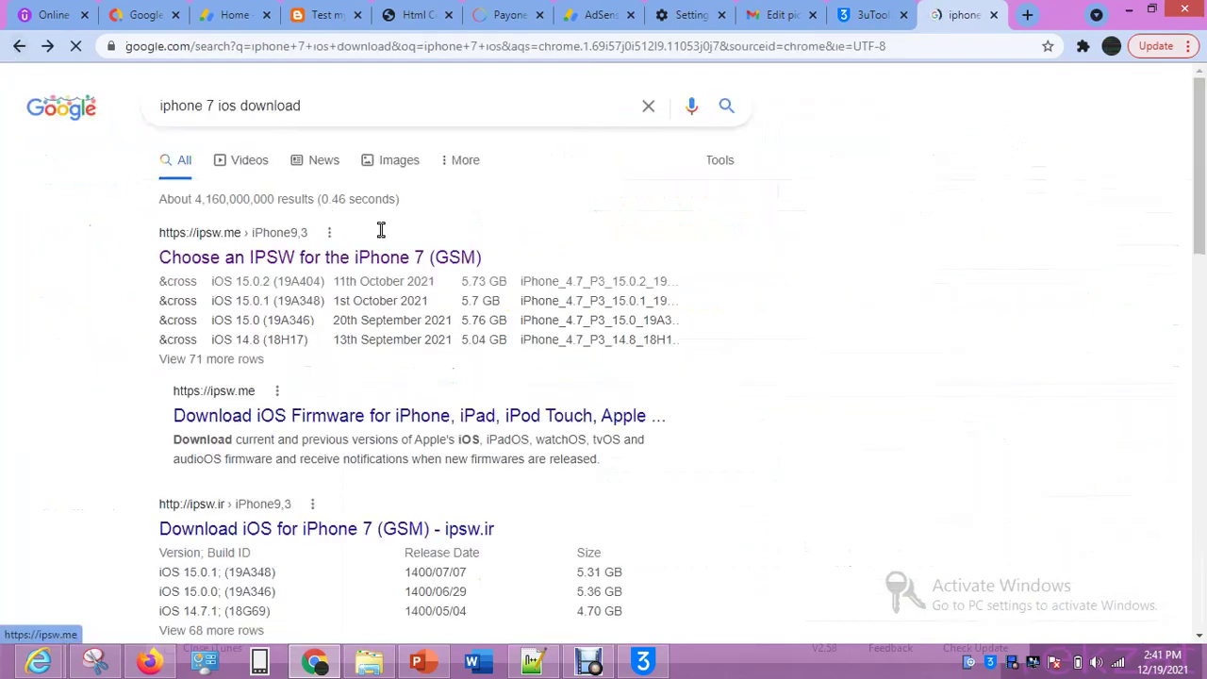
pyautogui.scroll(-2, 396, 302)
pyautogui.scroll(-3, 401, 316)
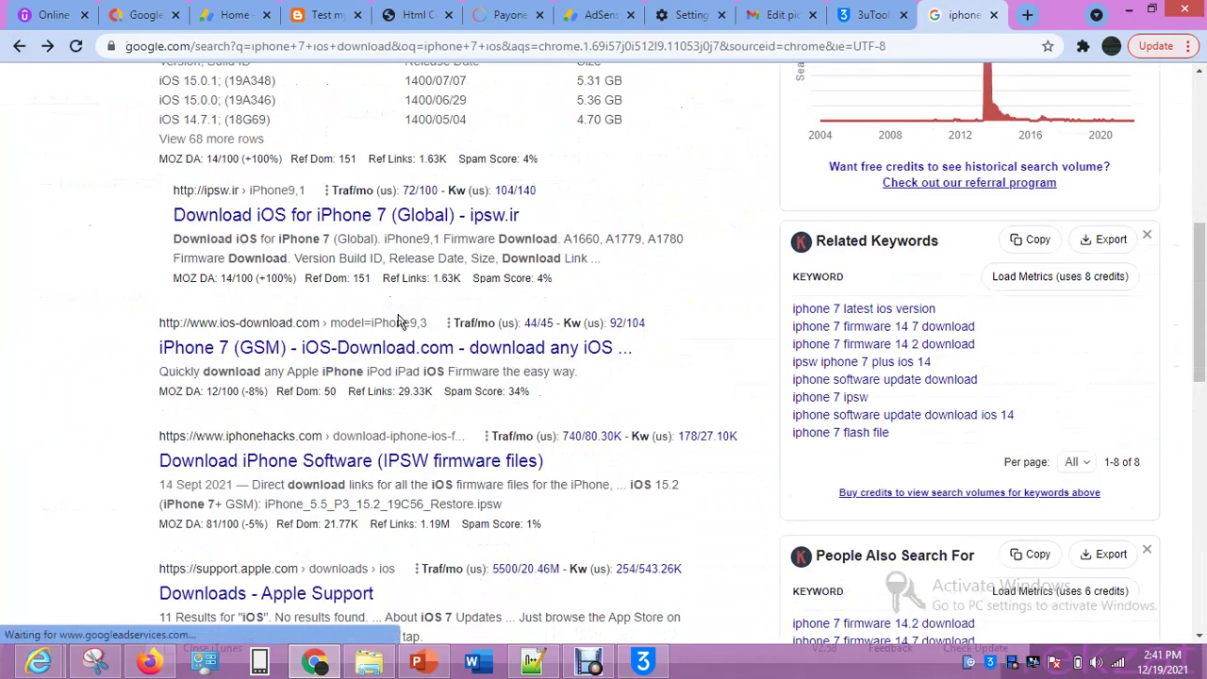
pyautogui.scroll(-2, 388, 452)
pyautogui.scroll(-2, 385, 449)
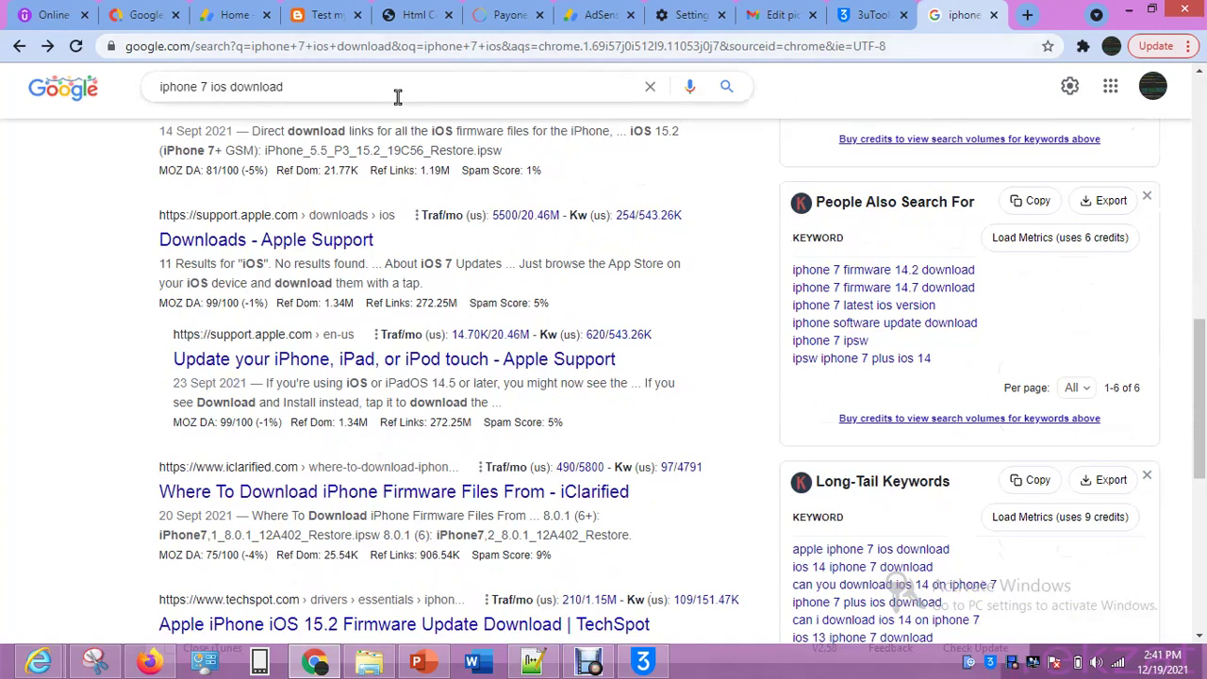
# Search Google for 'thephonewiki' and open The iPhone Wiki's Firmware sitelink
pyautogui.moveTo(391, 98); pyautogui.dragTo(125, 99)
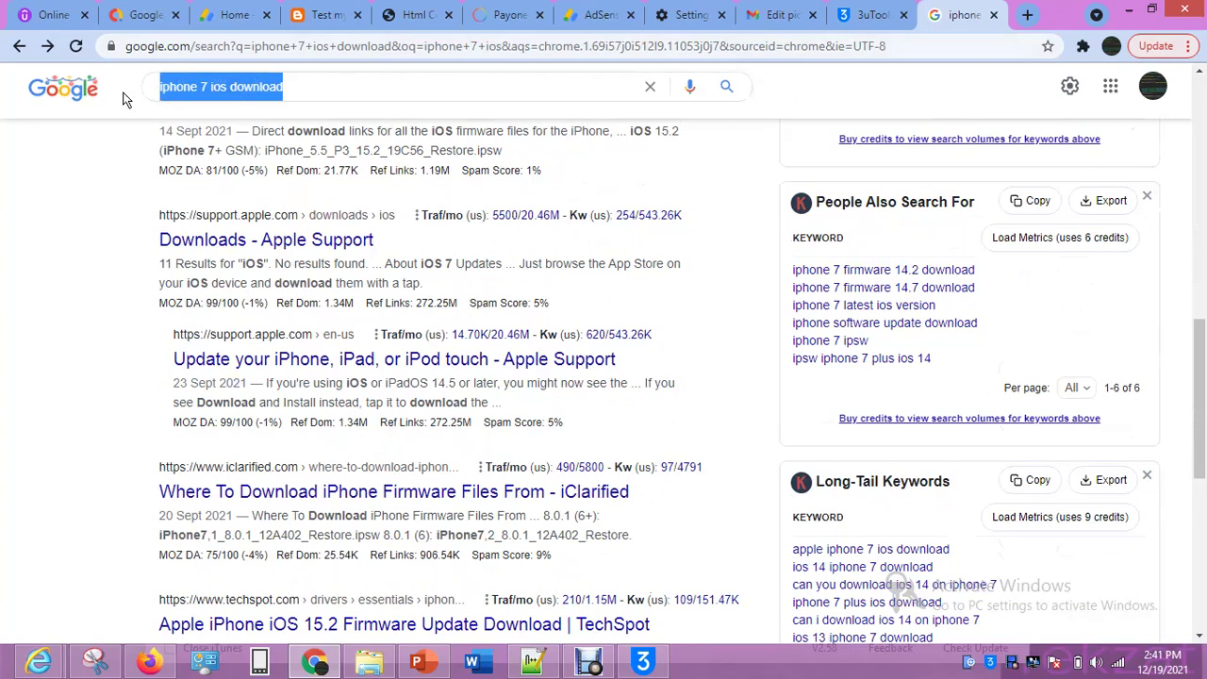
pyautogui.write('the')
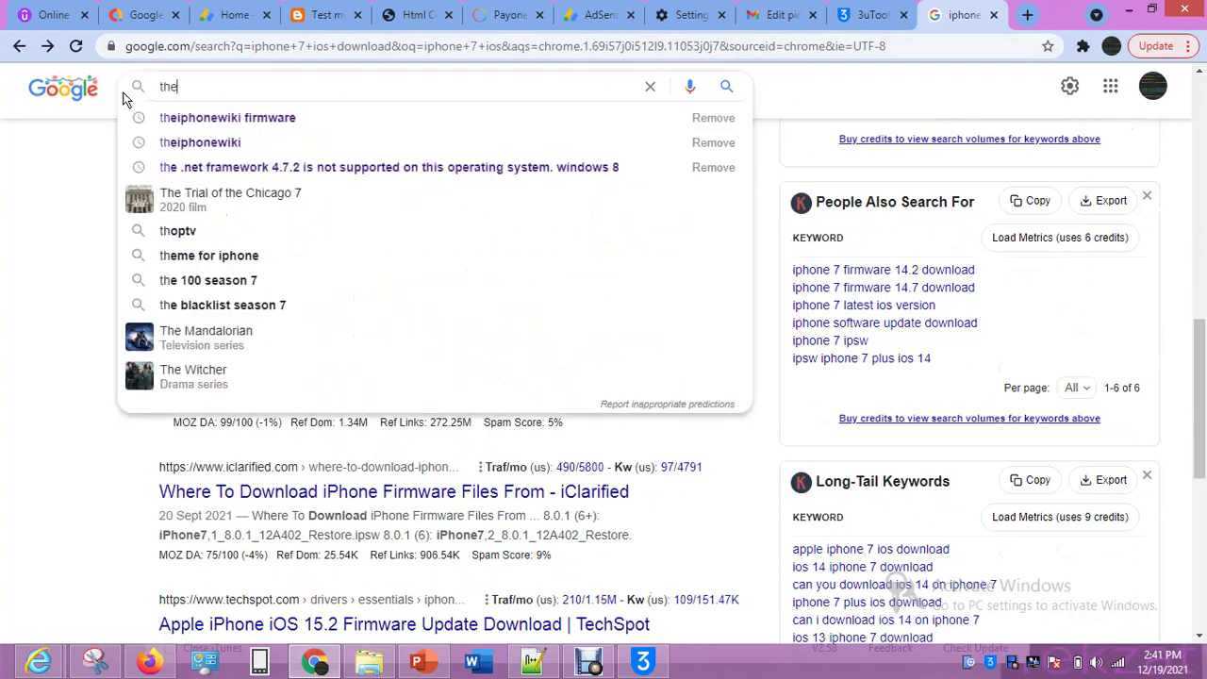
pyautogui.write('p')
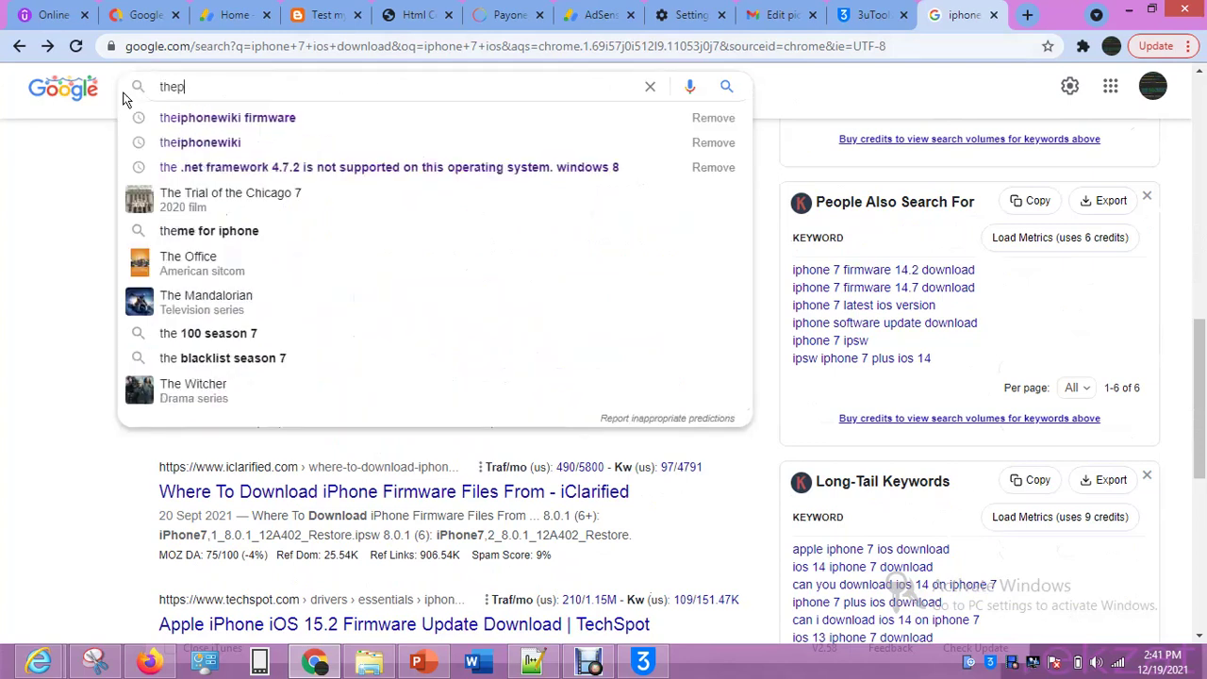
pyautogui.write('honew')
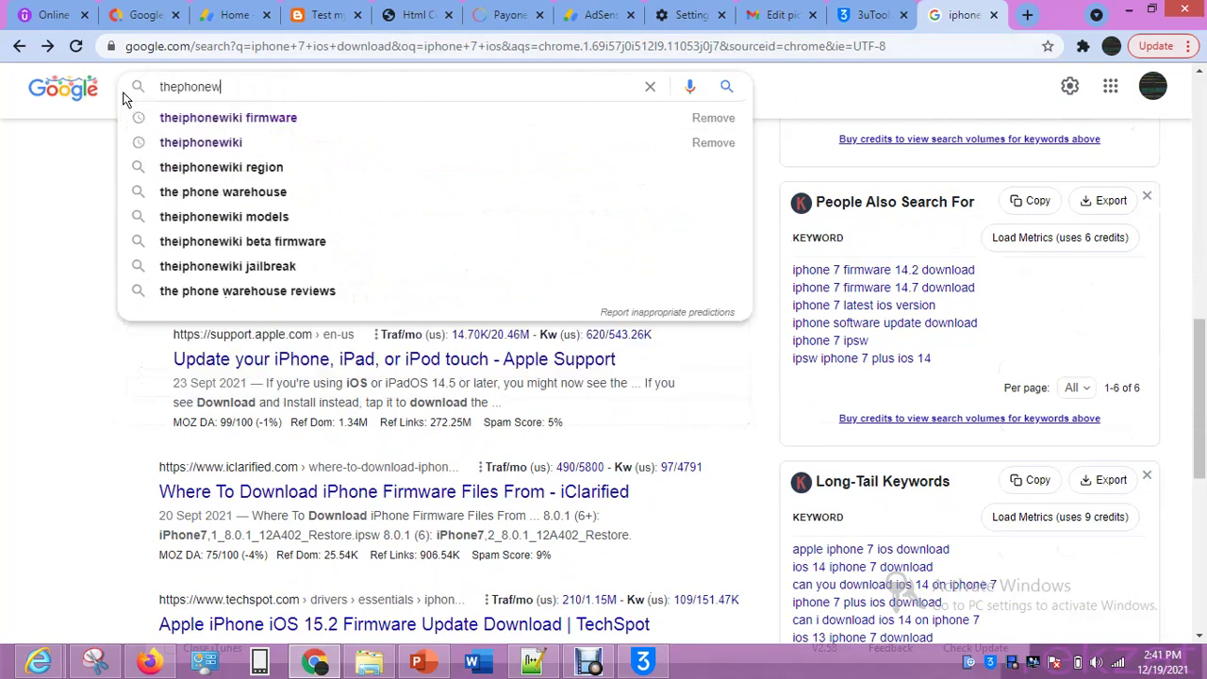
pyautogui.write('iki')
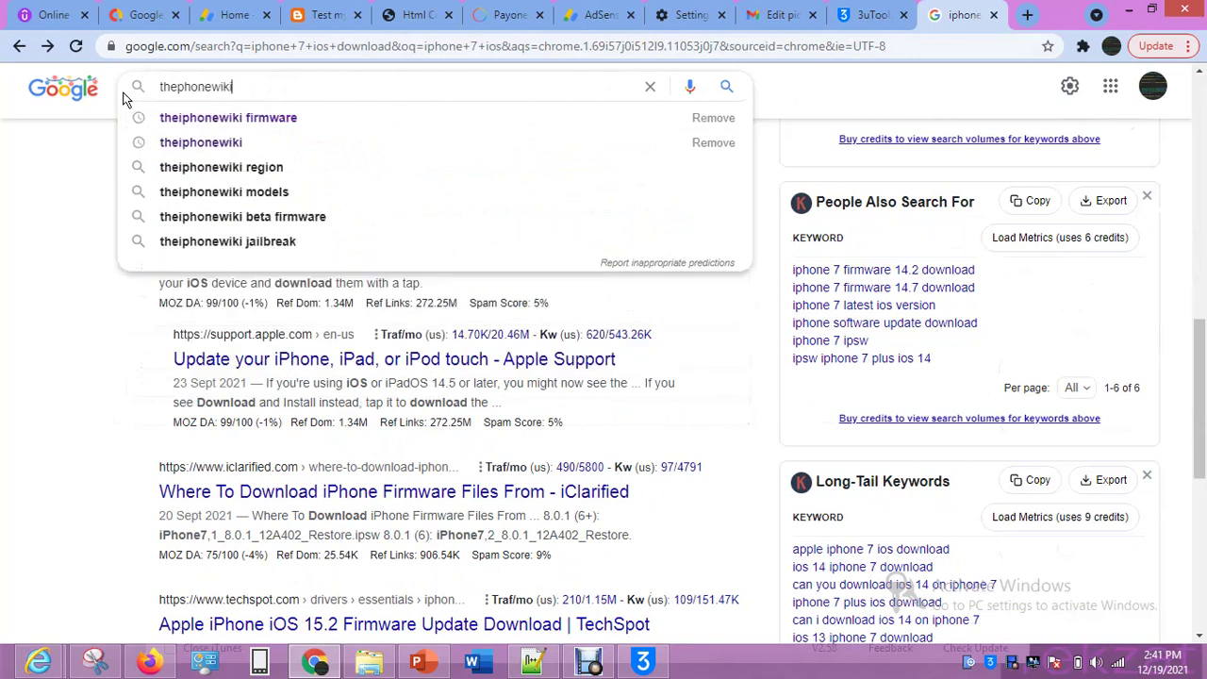
pyautogui.press('Return')
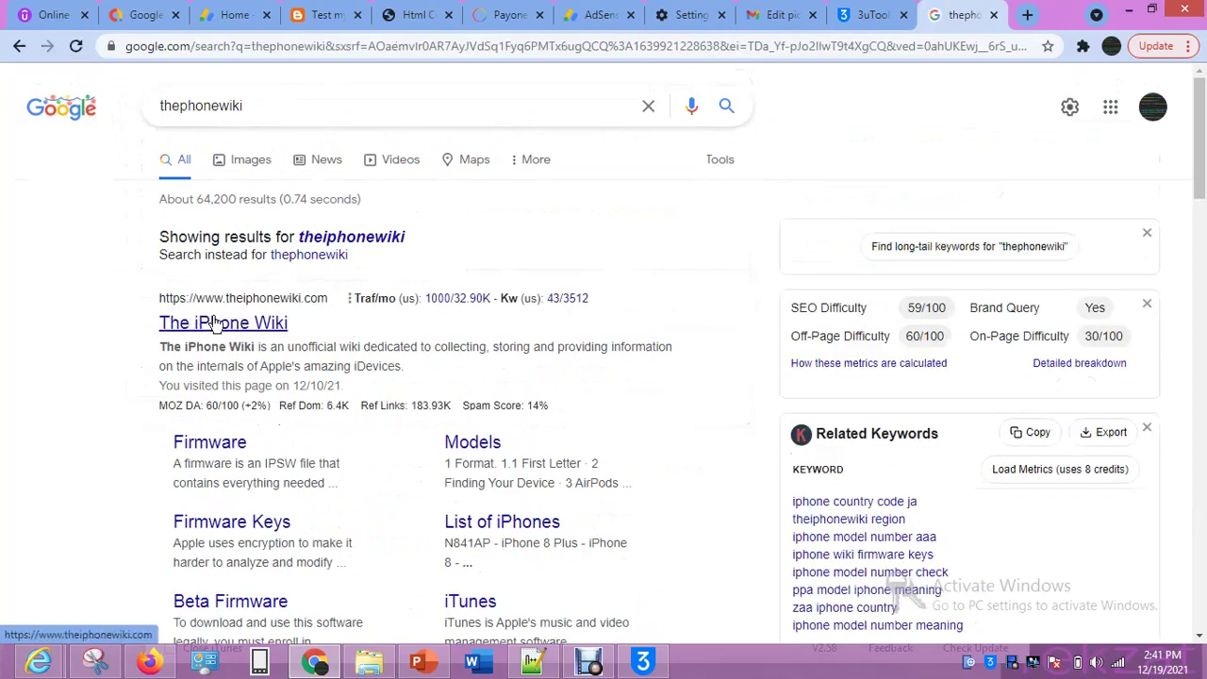
pyautogui.scroll(-1, 335, 386)
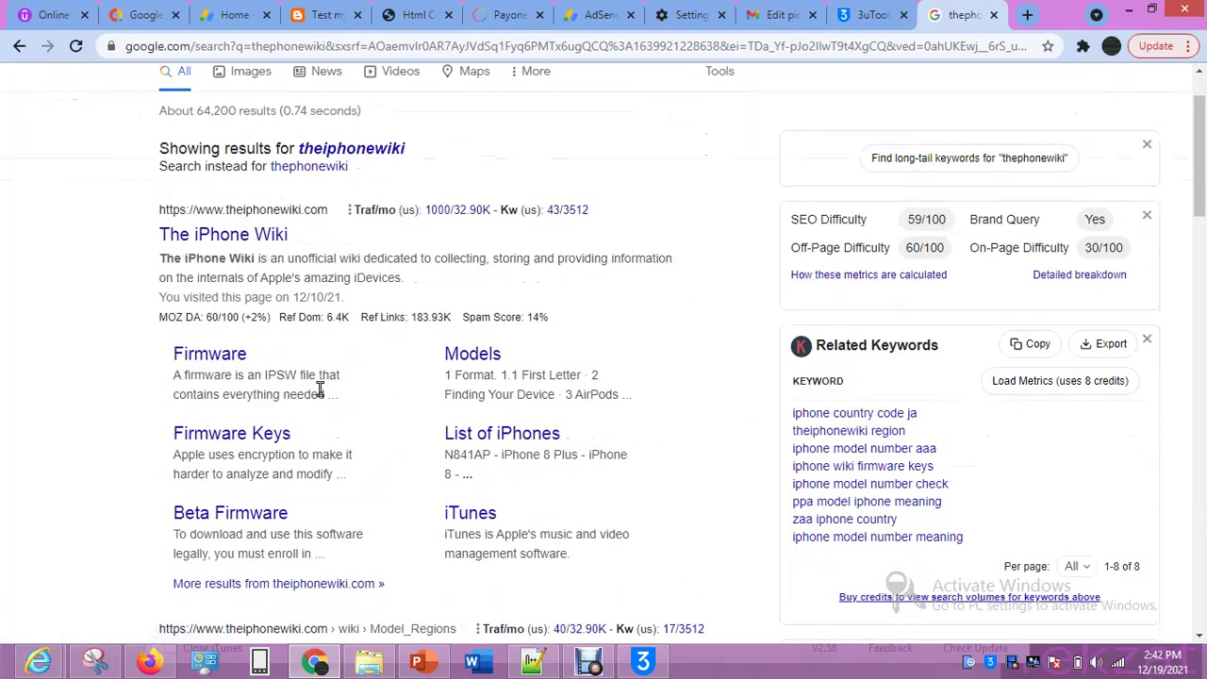
pyautogui.click(238, 357)
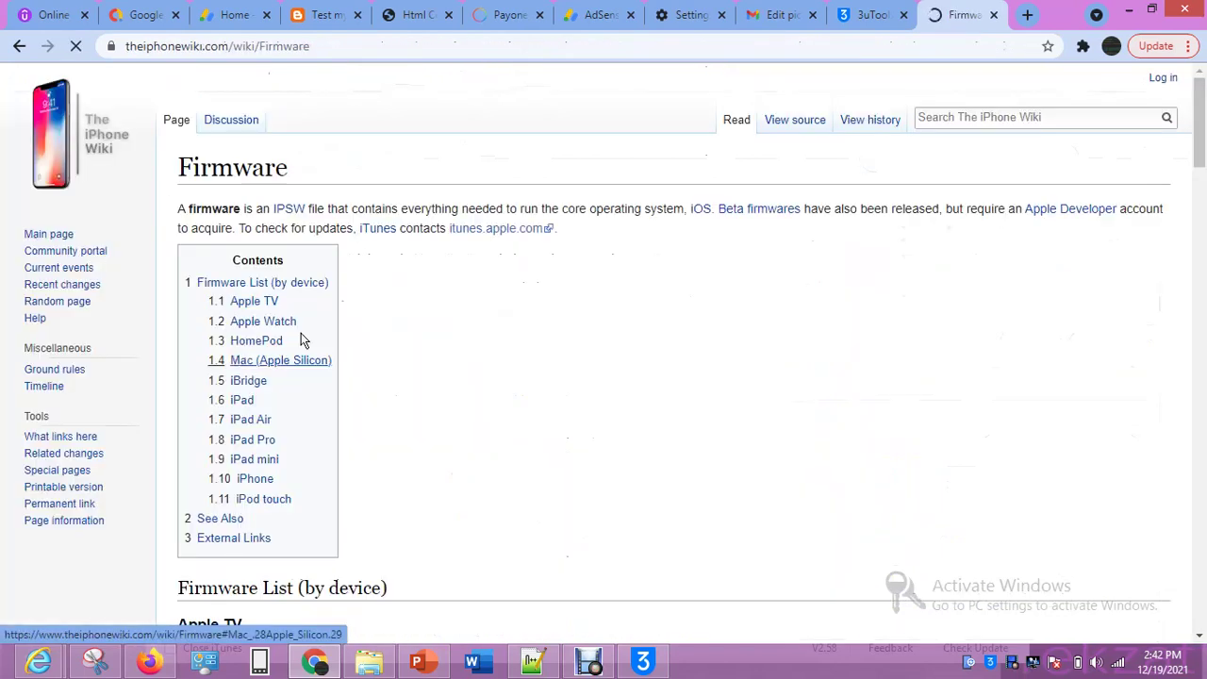
# Scroll the Firmware/iPhone/15.x page to its Contents list of iPhone models
pyautogui.scroll(-7, 352, 270)
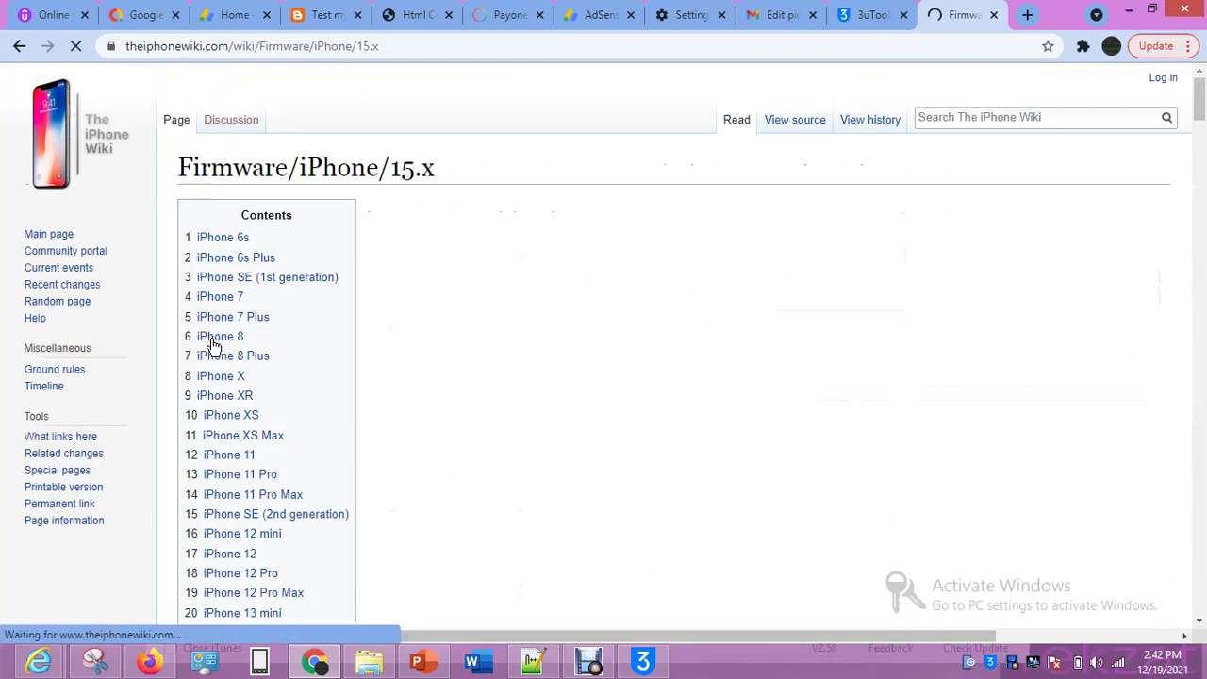
pyautogui.scroll(-2, 483, 258)
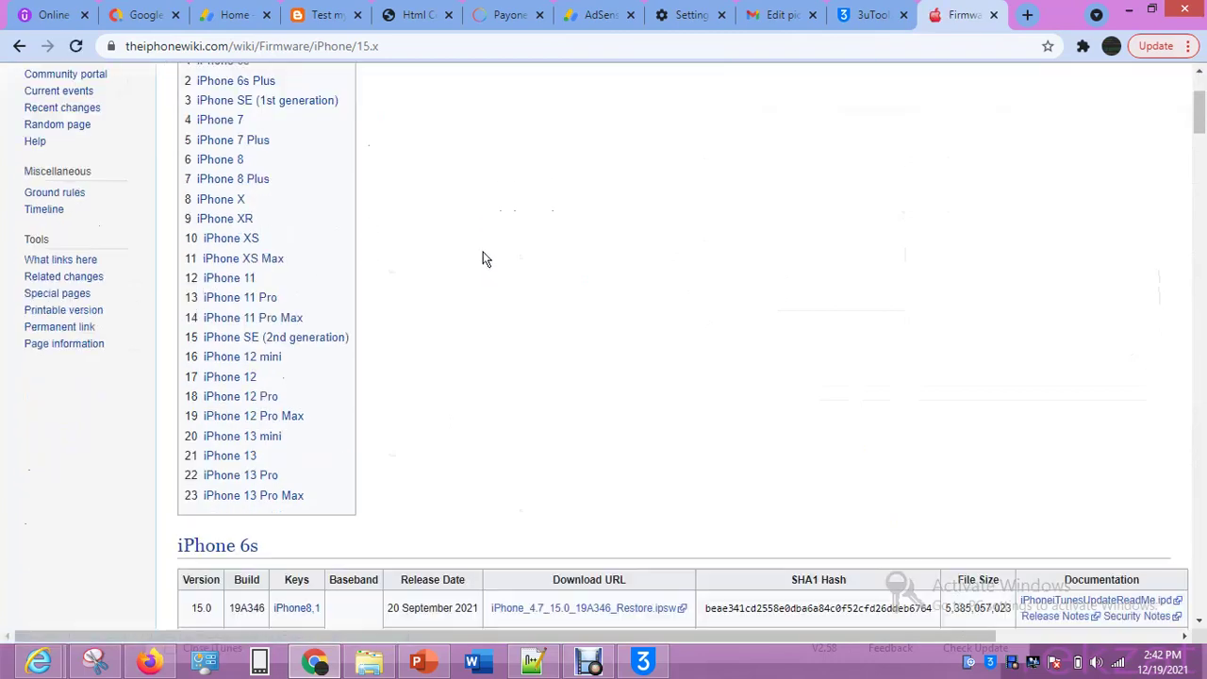
pyautogui.scroll(1, 355, 202)
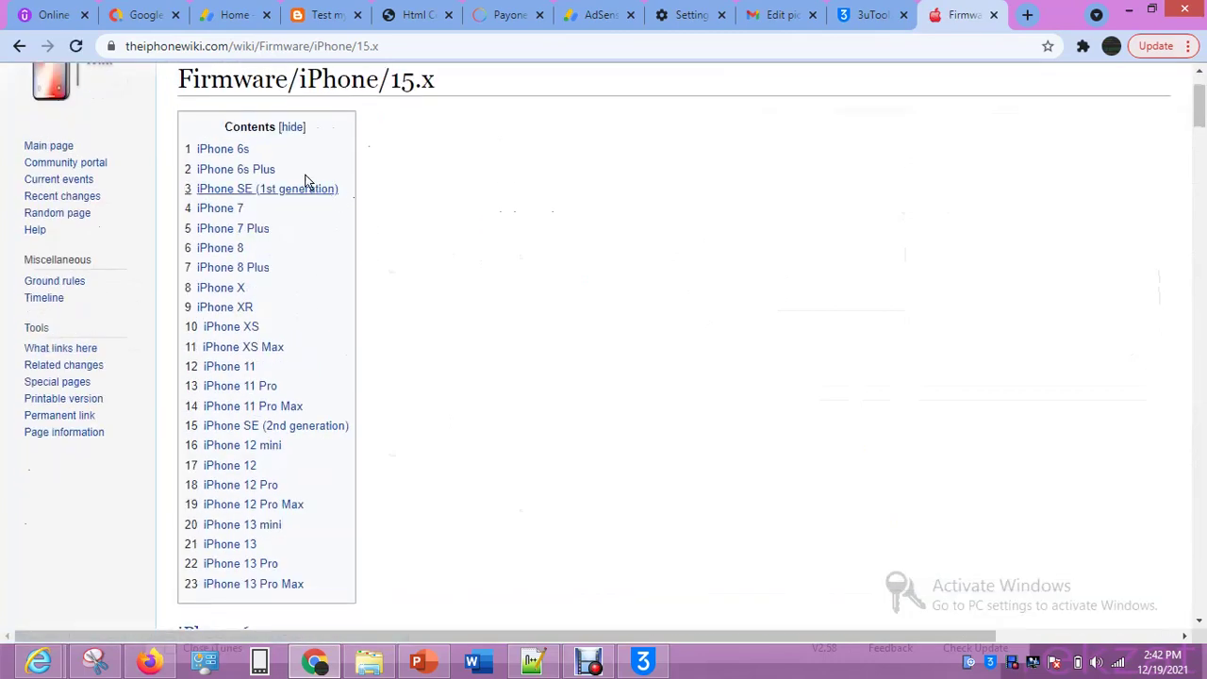
# Open the iPhone 12 Pro Max section in a new tab and jump to the iPhone 7 table
pyautogui.rightClick(267, 514)
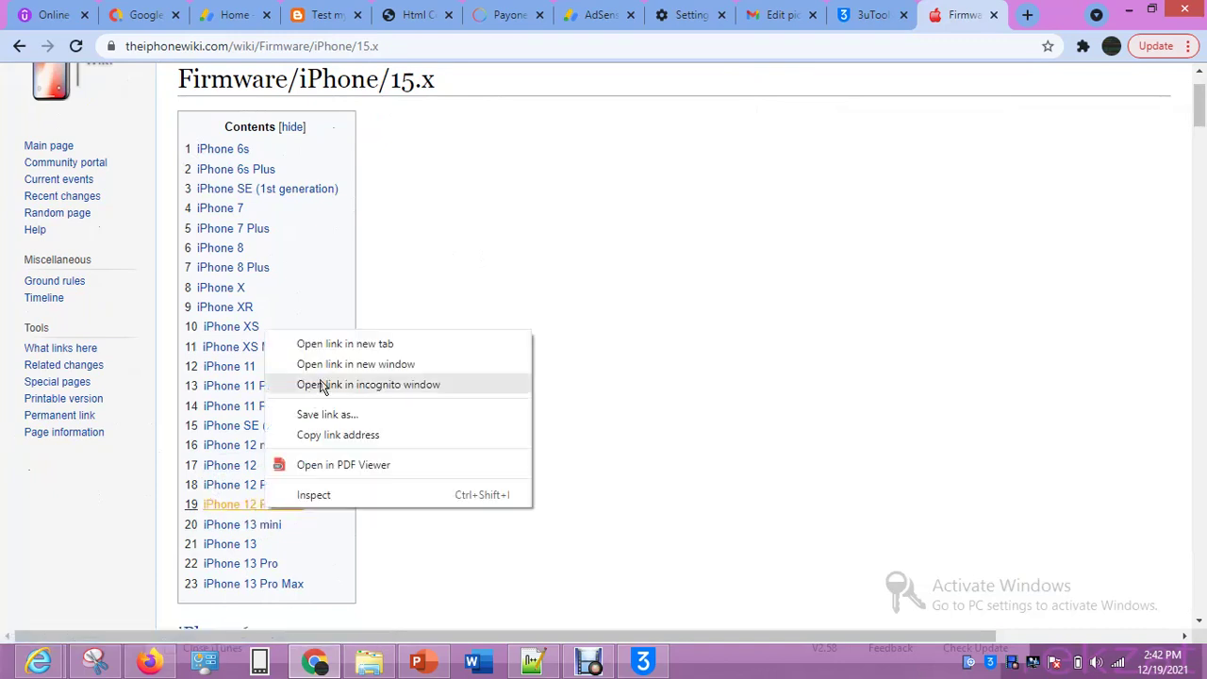
pyautogui.click(346, 345)
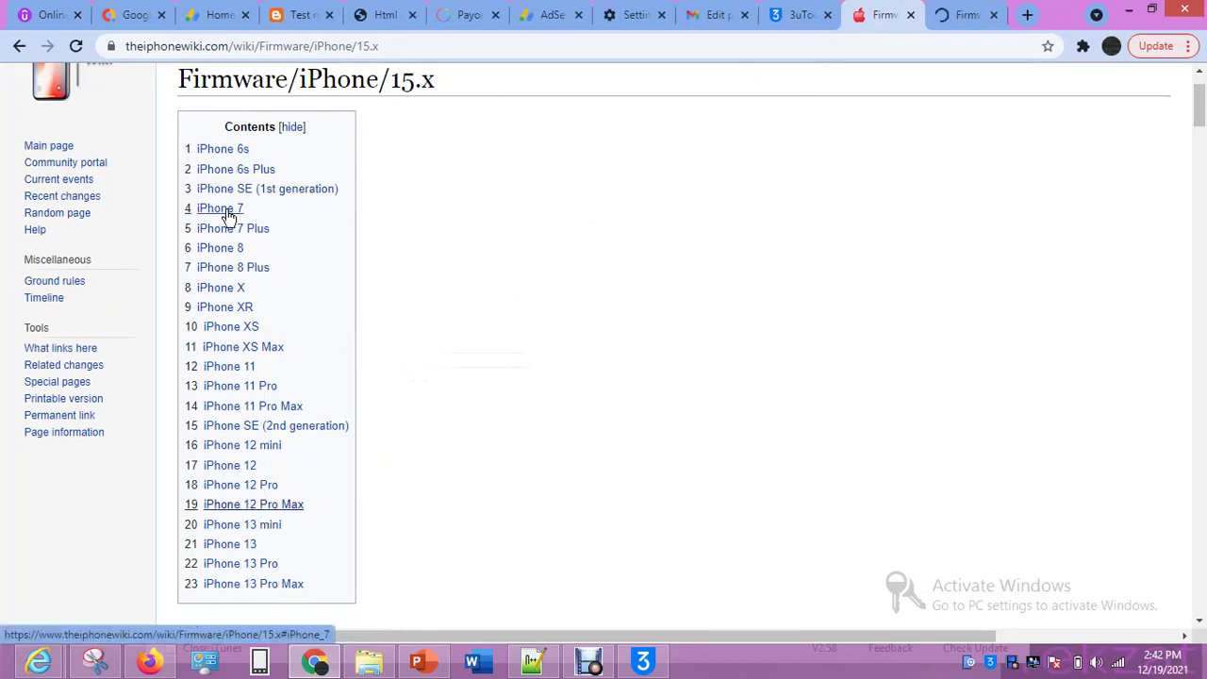
pyautogui.click(229, 210)
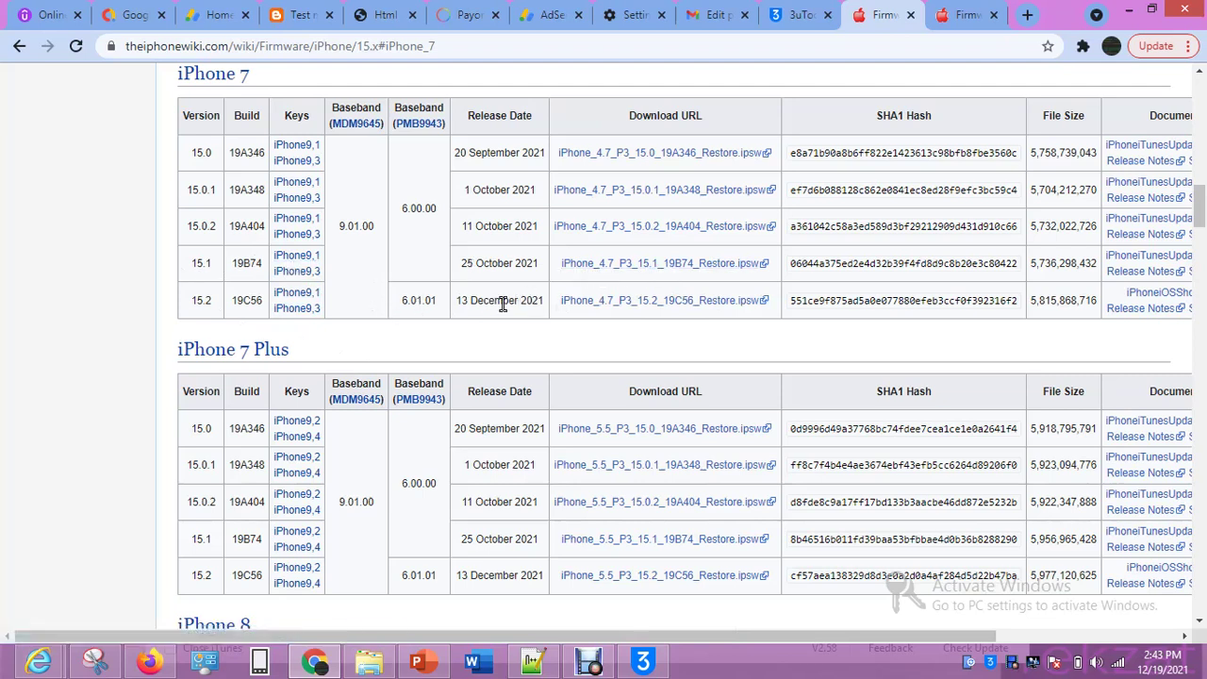
# Switch to the iPhone 12 Pro Max tab and scroll through its firmware listing
pyautogui.click(955, 12)
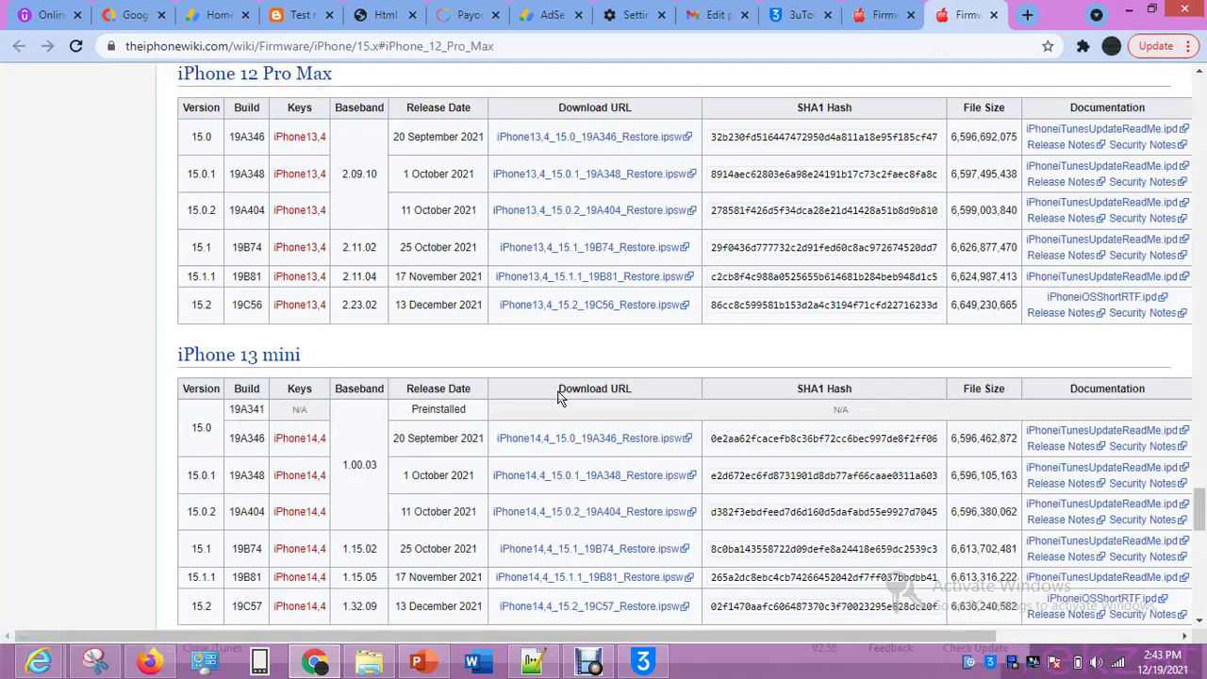
pyautogui.scroll(-3, 558, 397)
pyautogui.scroll(-6, 251, 424)
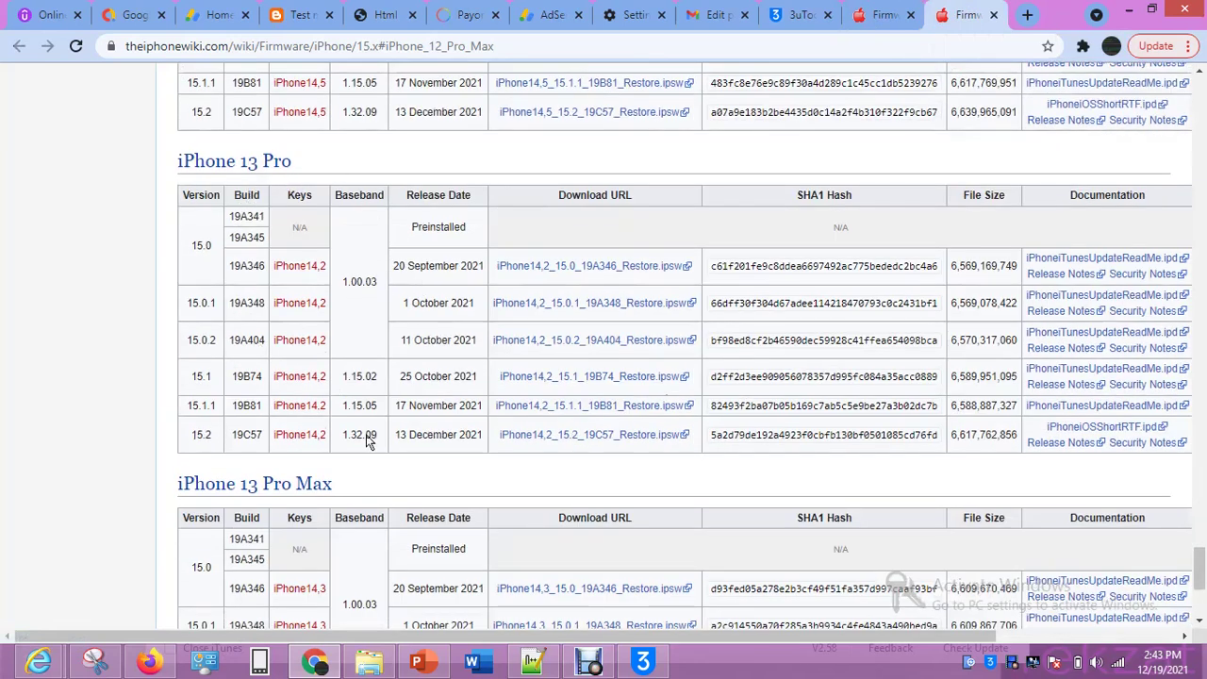
pyautogui.scroll(-3, 282, 490)
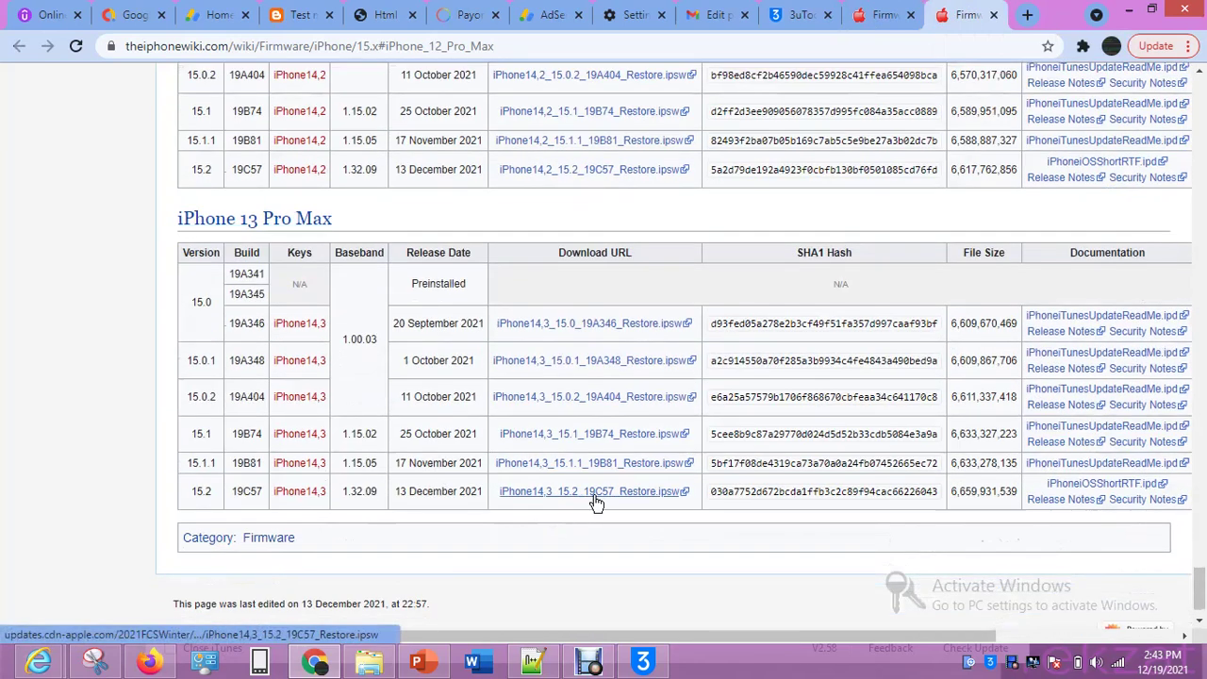
pyautogui.scroll(11, 944, 495)
pyautogui.scroll(20, 944, 495)
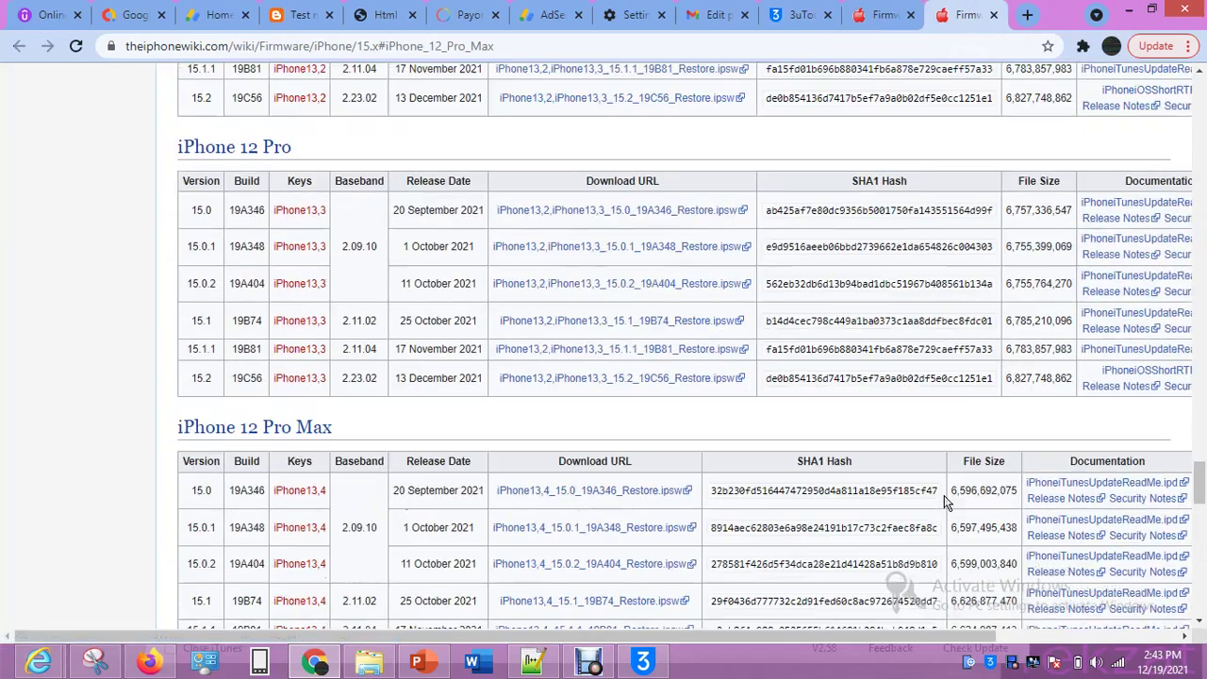
pyautogui.scroll(5, 944, 495)
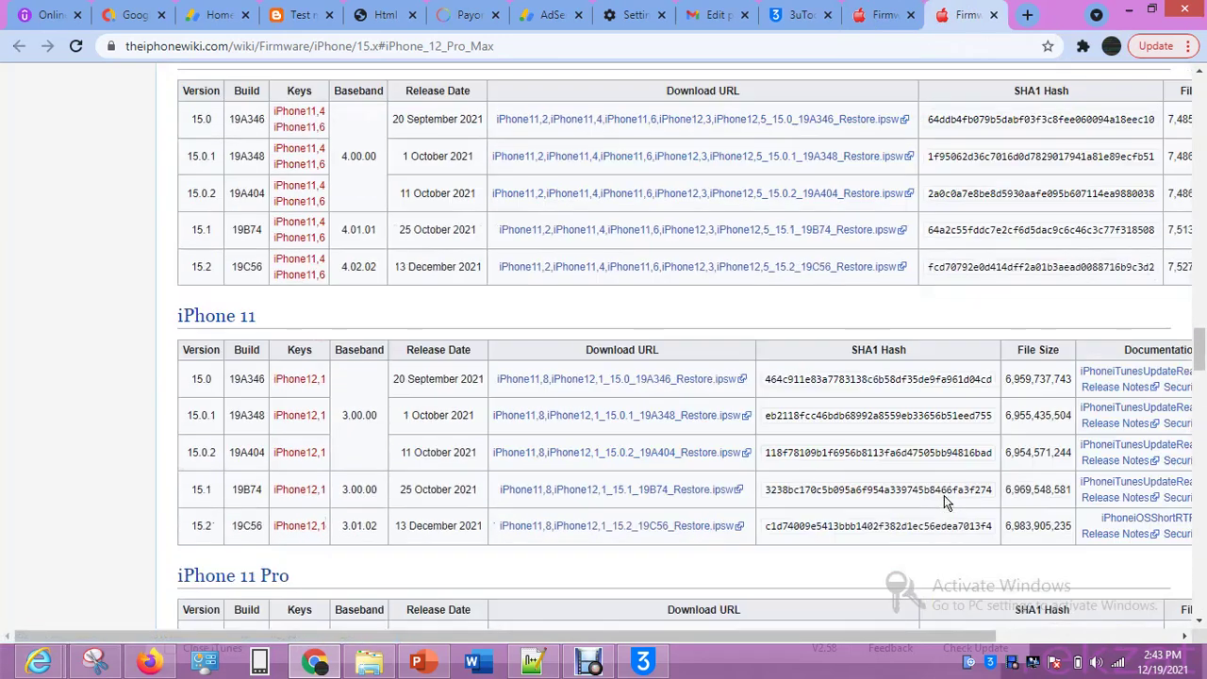
# On the iPhone 7 wiki page, start downloading iPhone_4.7_P3_15.2_19C56_Restore.ipsw, then cancel it
pyautogui.click(877, 16)
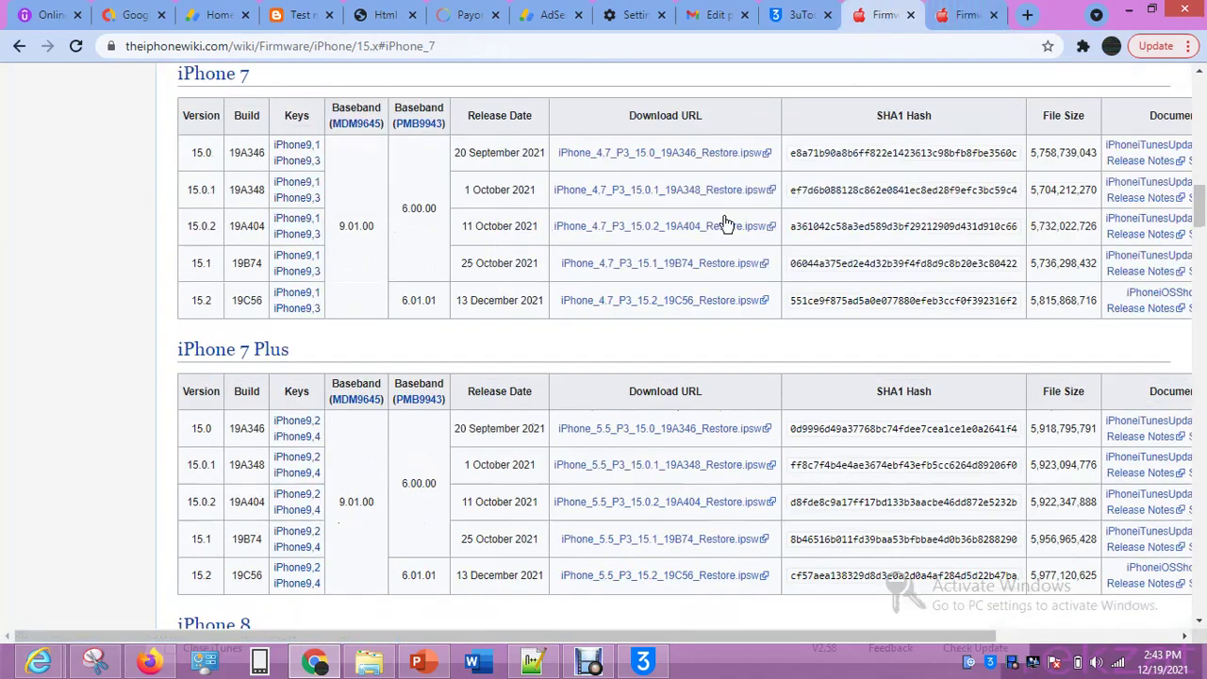
pyautogui.click(690, 303)
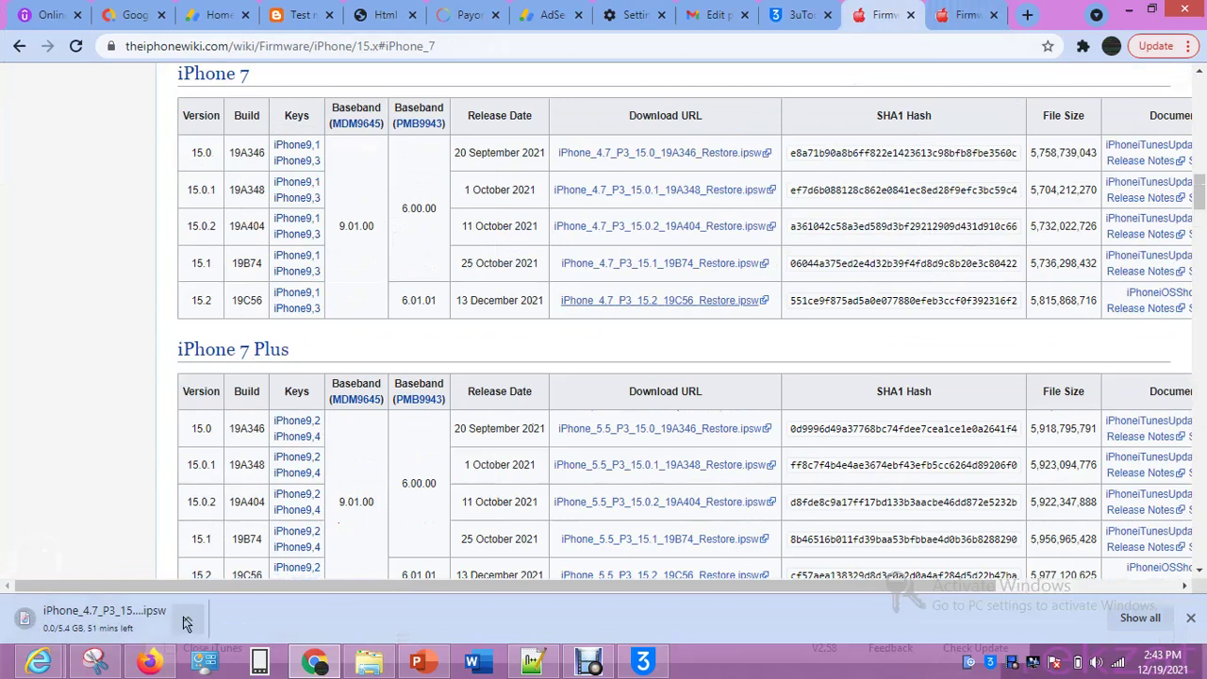
pyautogui.click(187, 619)
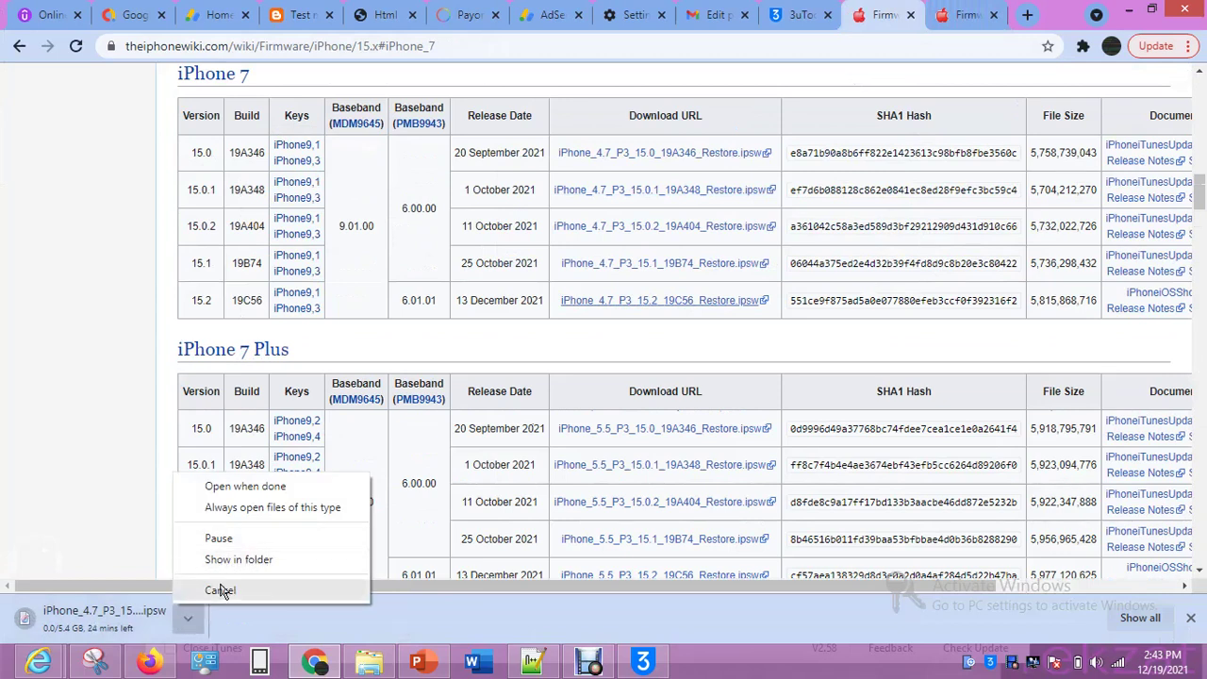
pyautogui.click(221, 590)
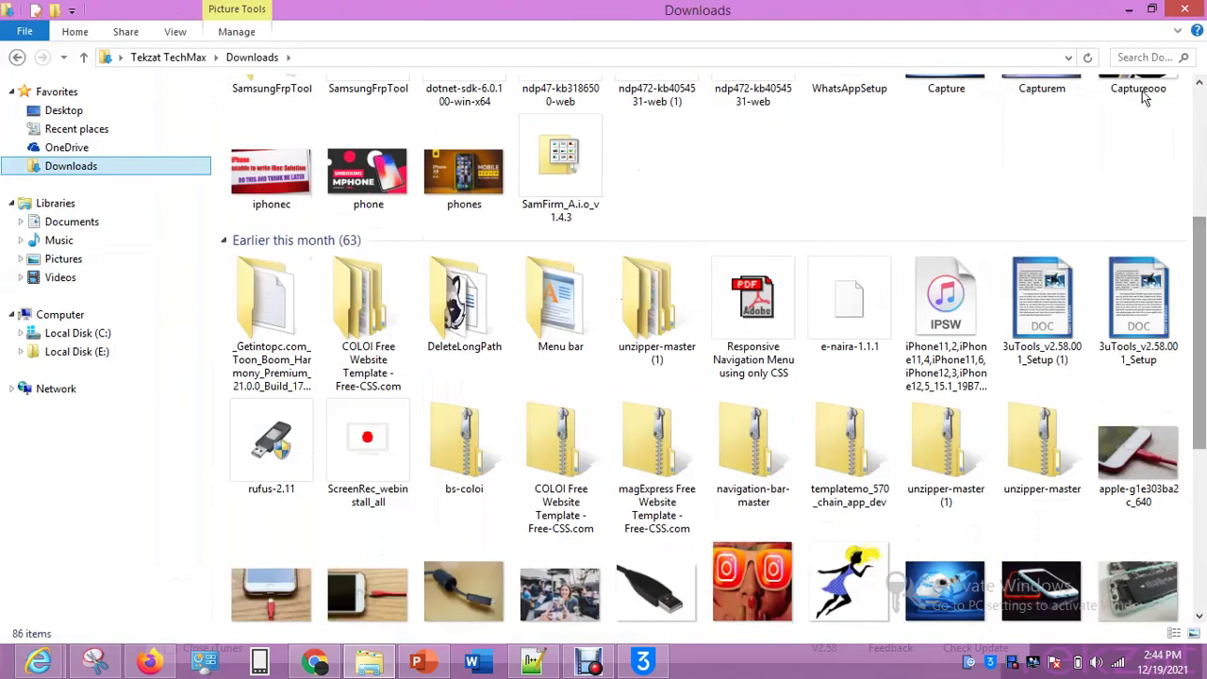
# Close the Downloads folder window and bring up the canceled IPSW download's options menu
pyautogui.click(1186, 11)
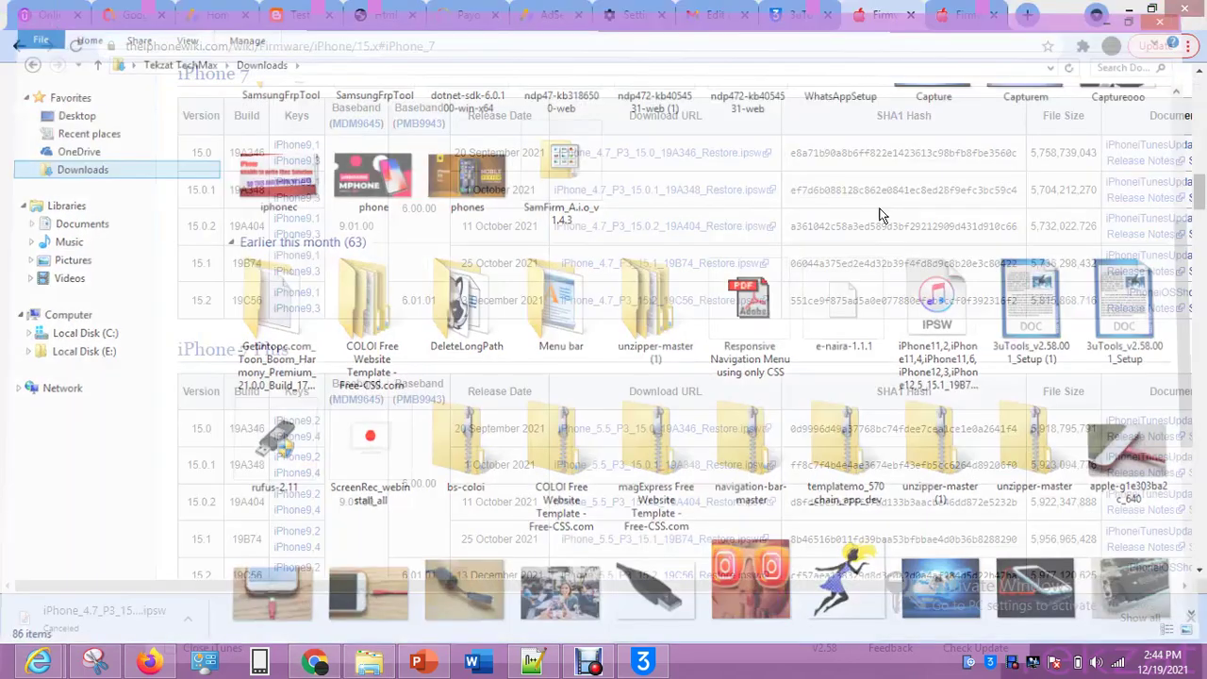
pyautogui.click(185, 620)
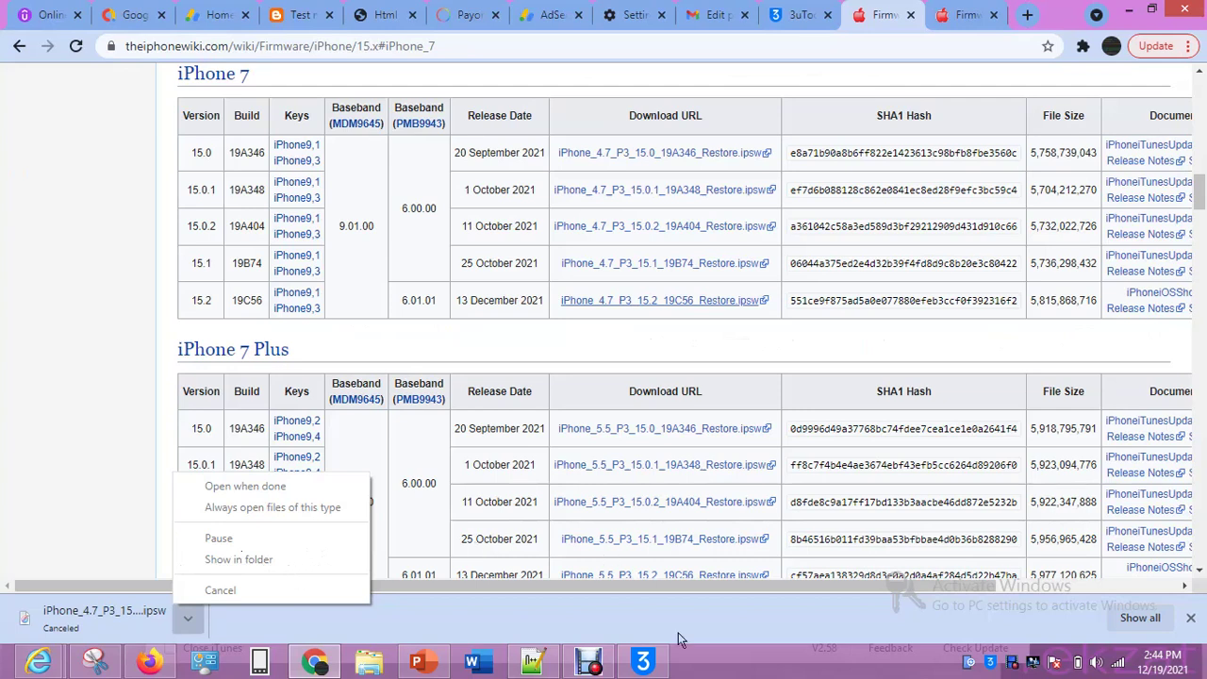
# Bring the 3uTools Easy Flash window back in front of Chrome from the taskbar
pyautogui.click(633, 665)
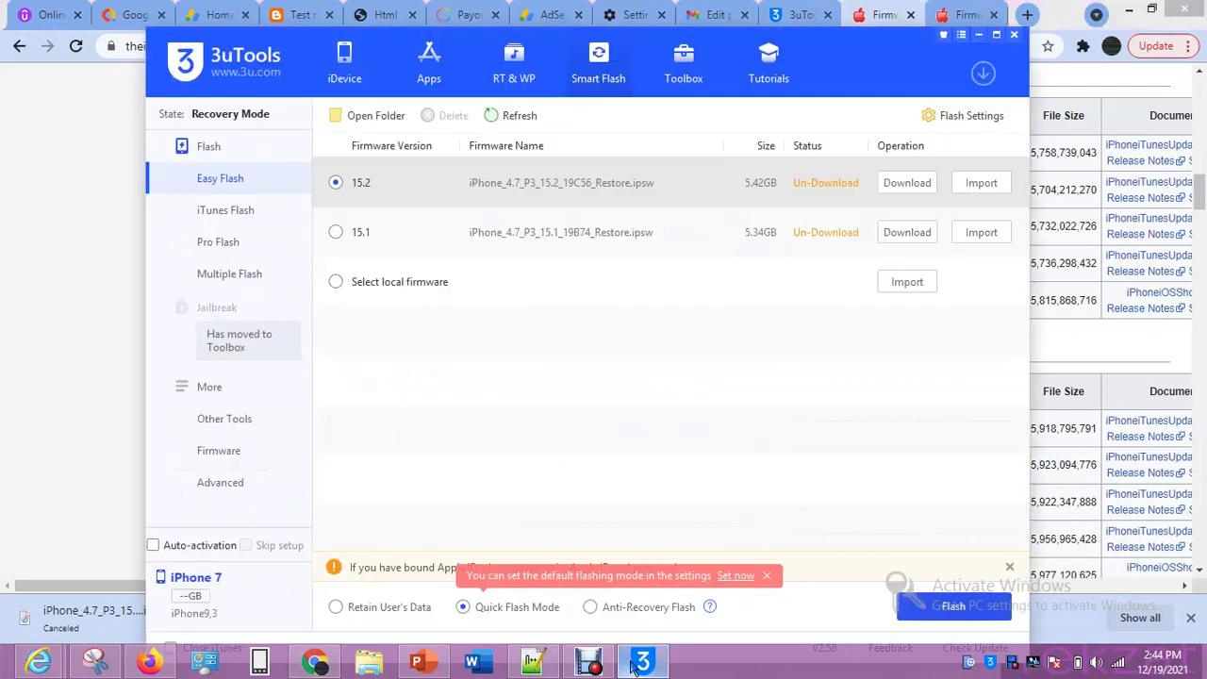
# Choose 'Select local firmware' and open its Import file picker
pyautogui.click(337, 282)
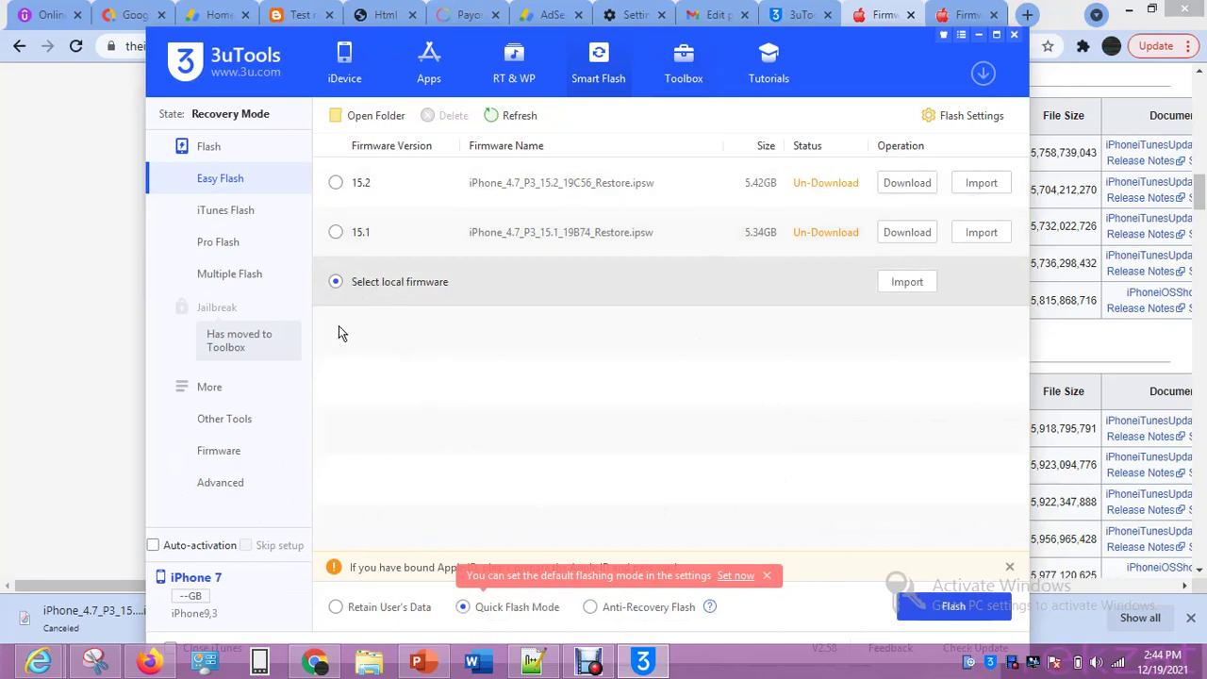
pyautogui.click(336, 282)
pyautogui.click(907, 282)
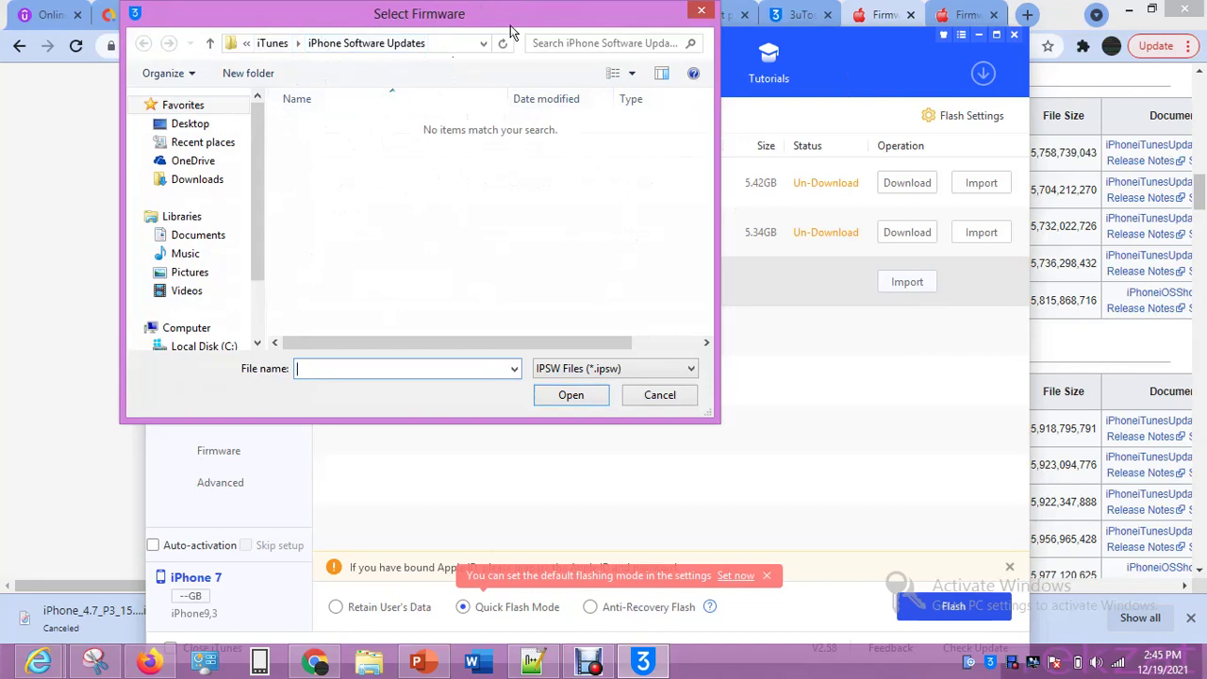
pyautogui.moveTo(514, 23); pyautogui.dragTo(507, 327)
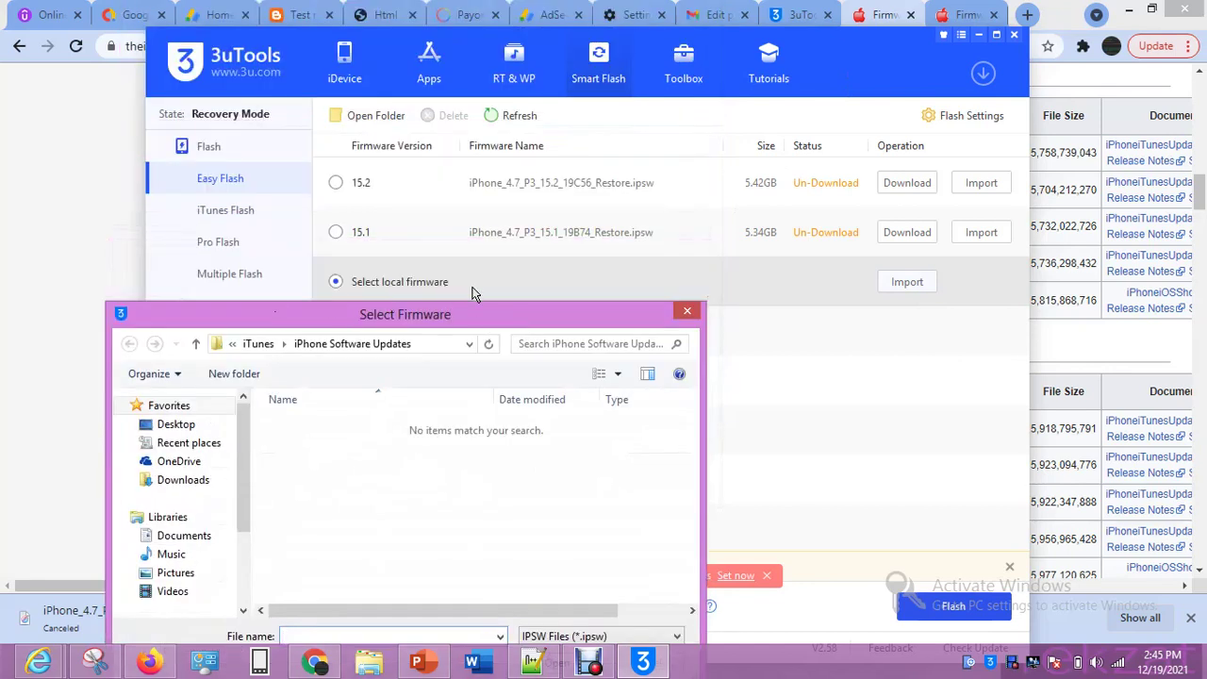
pyautogui.moveTo(481, 319); pyautogui.dragTo(552, 98)
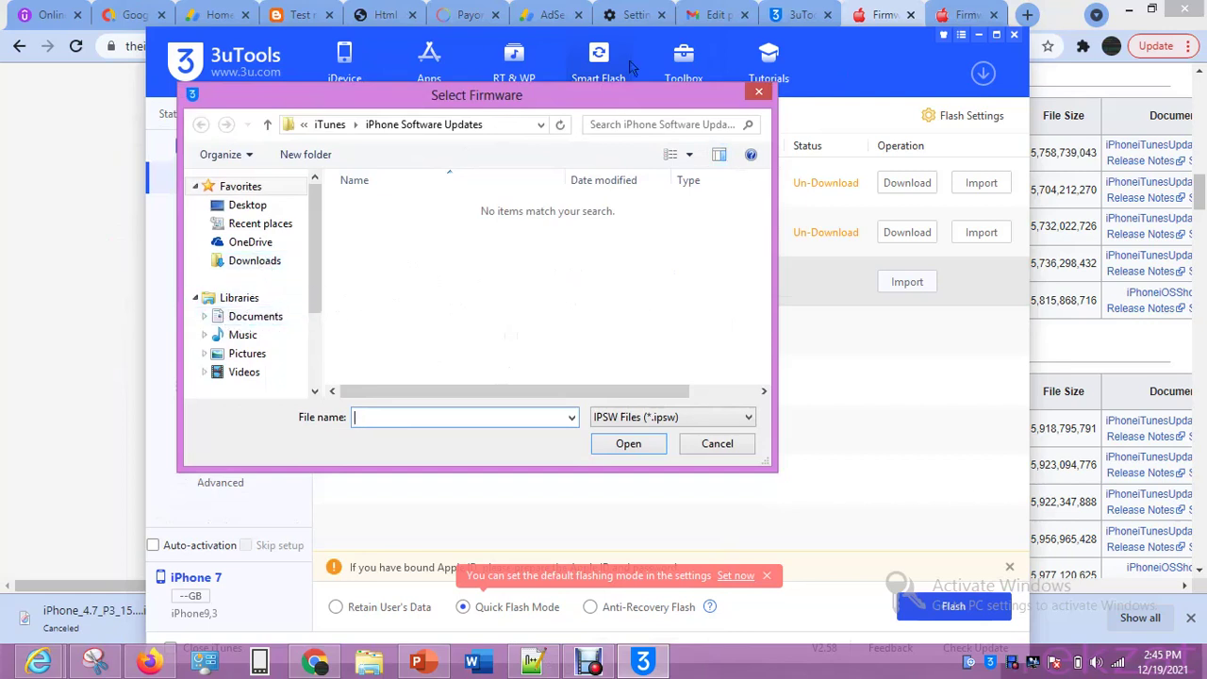
pyautogui.moveTo(614, 97); pyautogui.dragTo(567, 341)
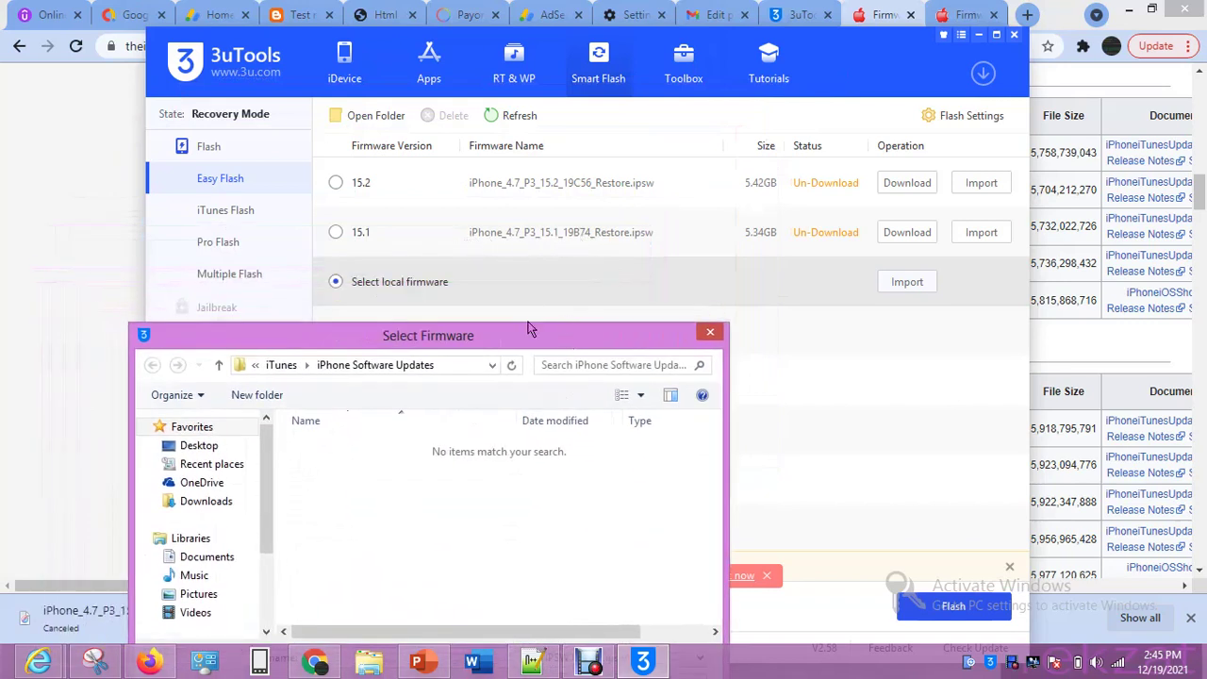
pyautogui.moveTo(532, 341); pyautogui.dragTo(617, 116)
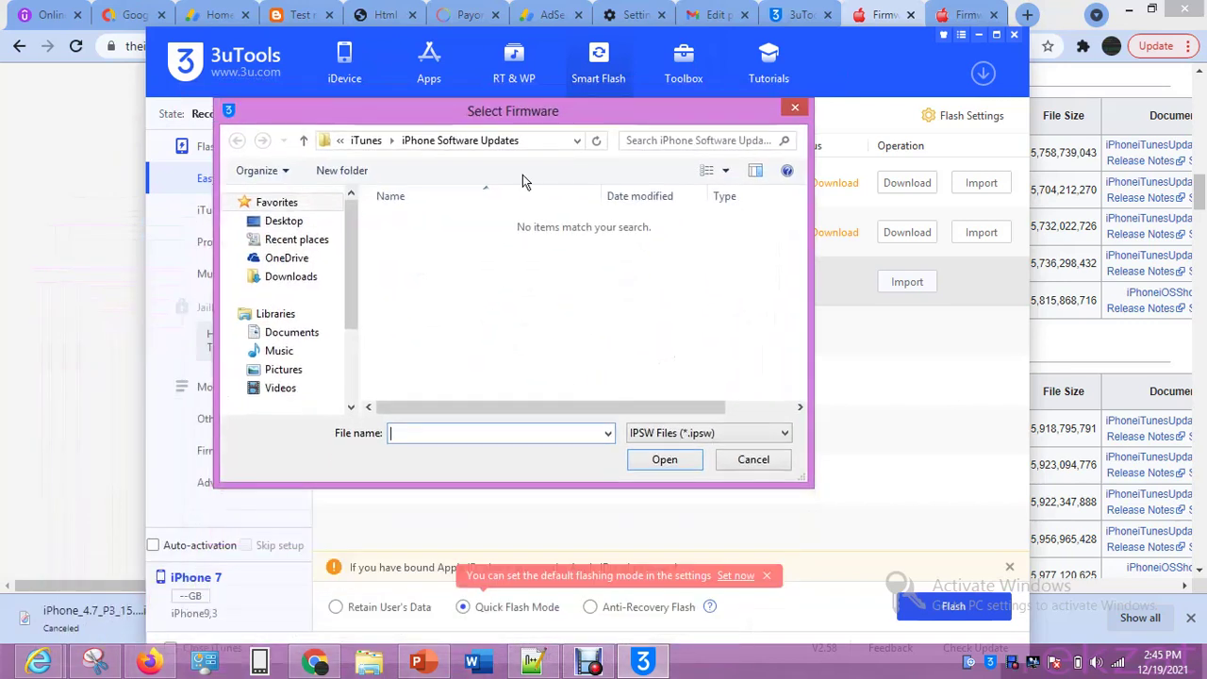
# In the Documents library, select the iPhone_4.7_P3_15.2_19C5036e_Restore IPSW (5.37 GB) file
pyautogui.click(283, 334)
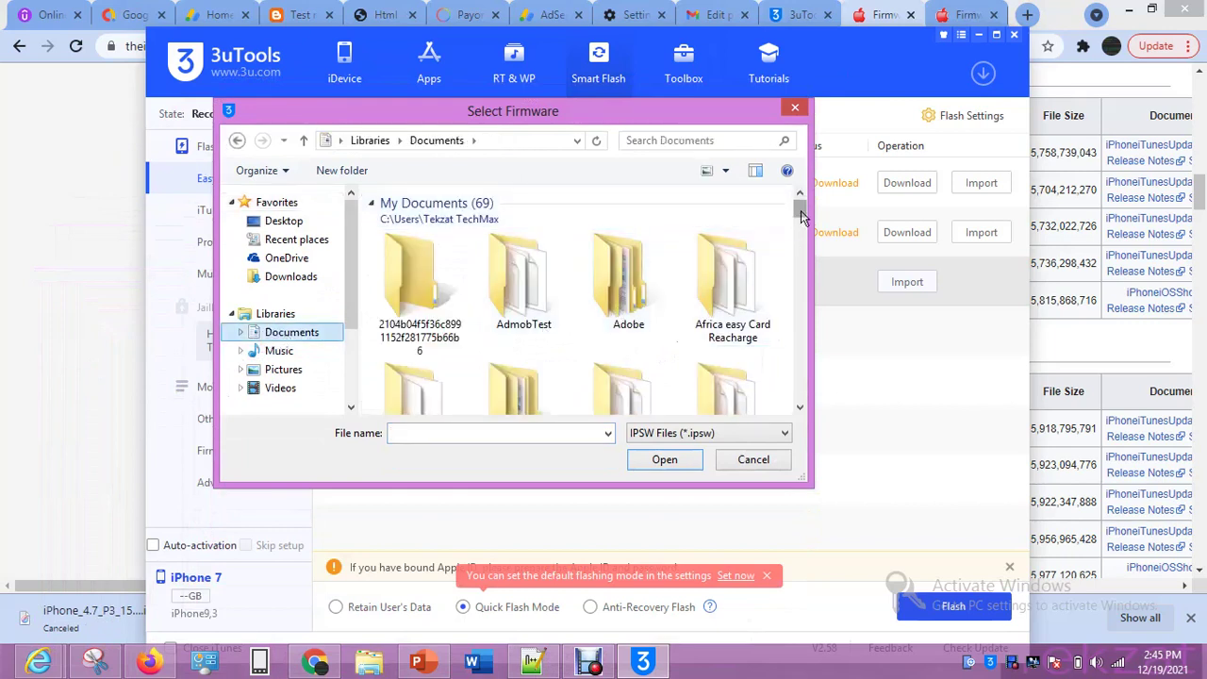
pyautogui.moveTo(801, 215); pyautogui.dragTo(801, 316)
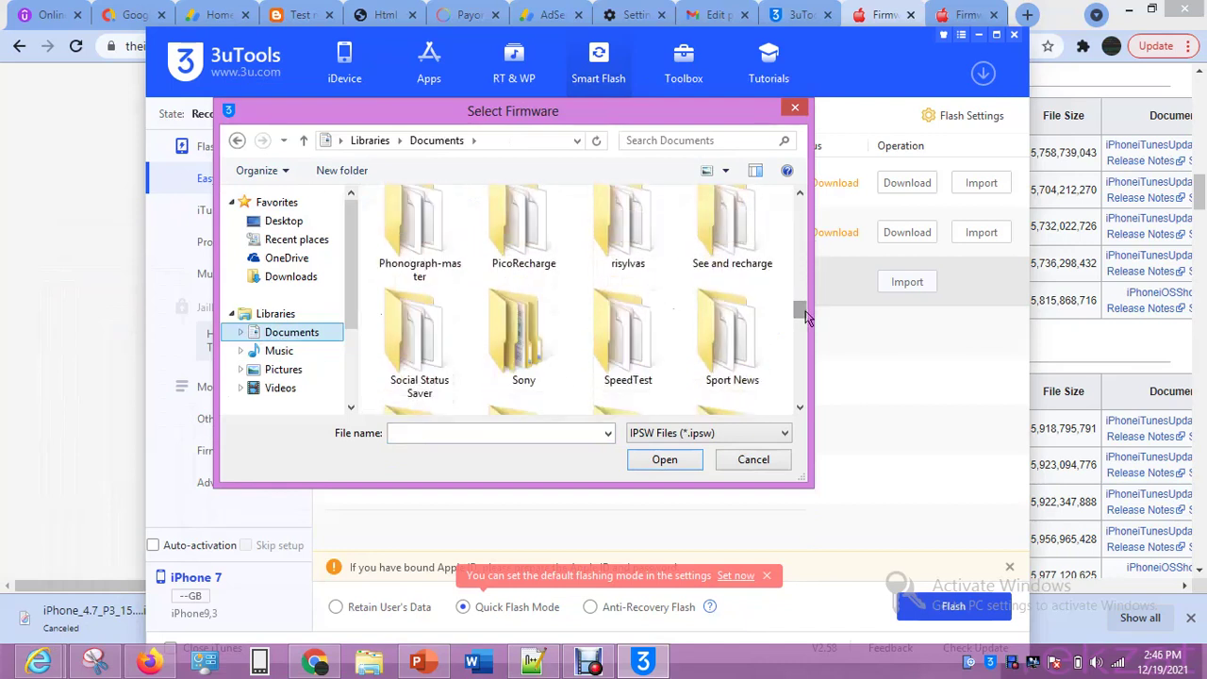
pyautogui.moveTo(799, 323); pyautogui.dragTo(799, 349)
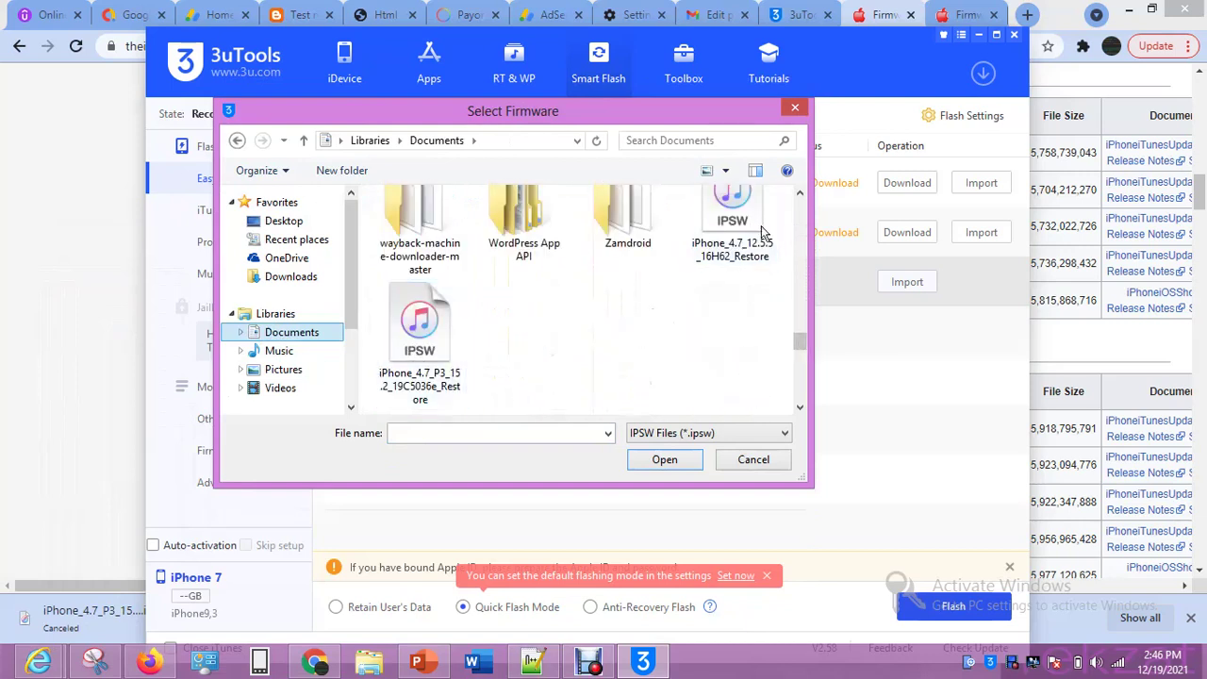
pyautogui.moveTo(658, 120); pyautogui.dragTo(557, 330)
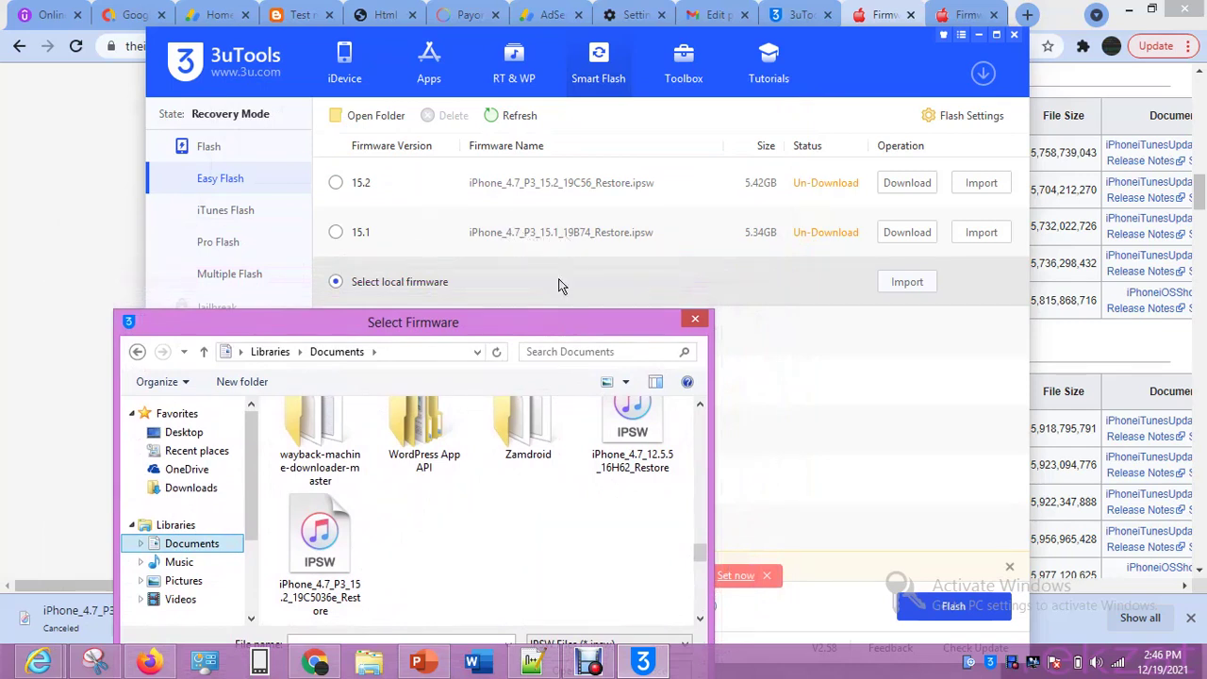
pyautogui.moveTo(539, 323); pyautogui.dragTo(607, 179)
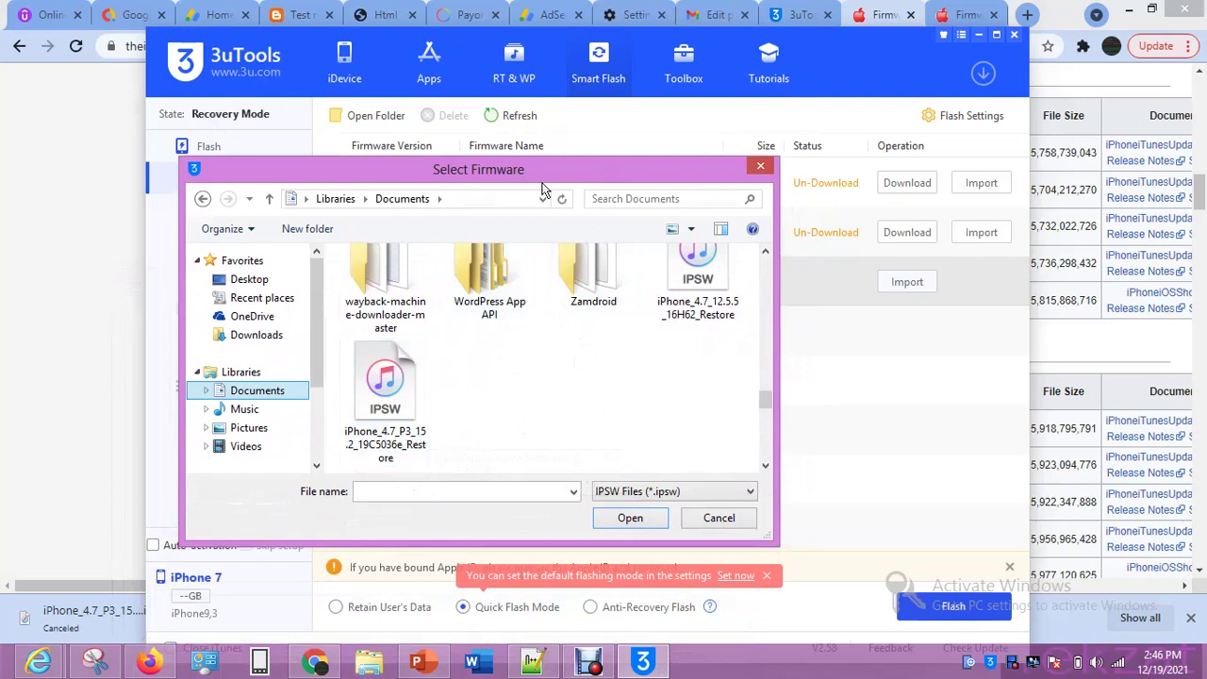
pyautogui.moveTo(540, 174); pyautogui.dragTo(548, 218)
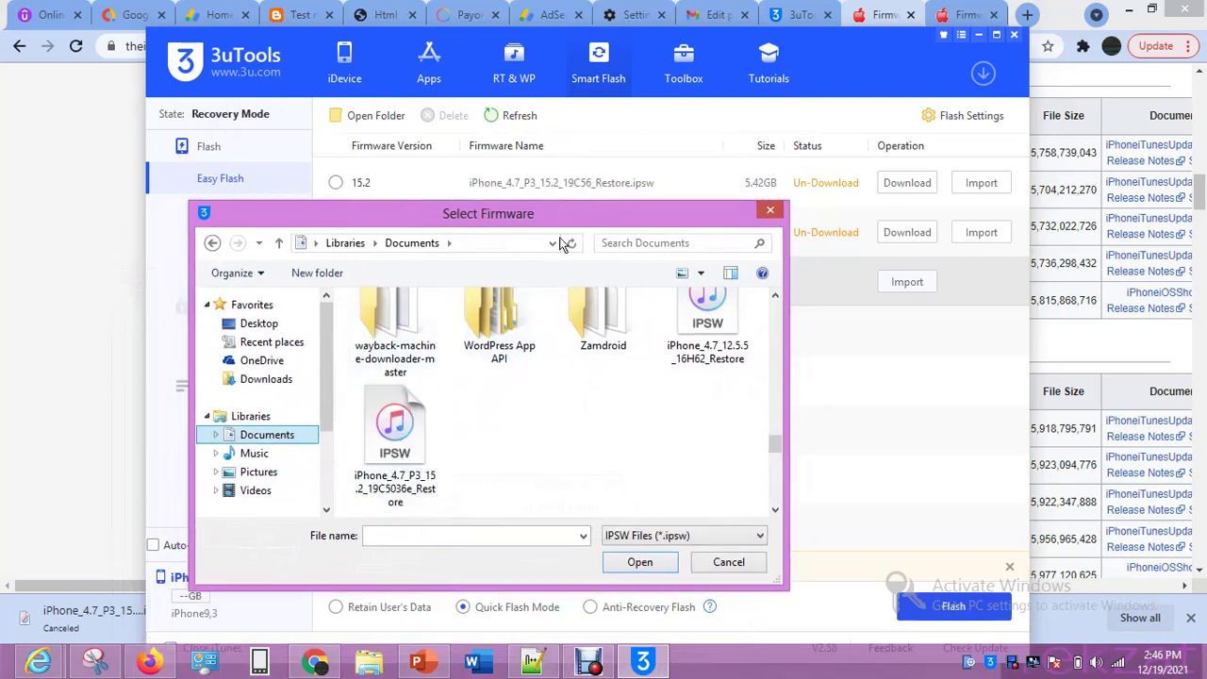
pyautogui.moveTo(564, 219); pyautogui.dragTo(609, 115)
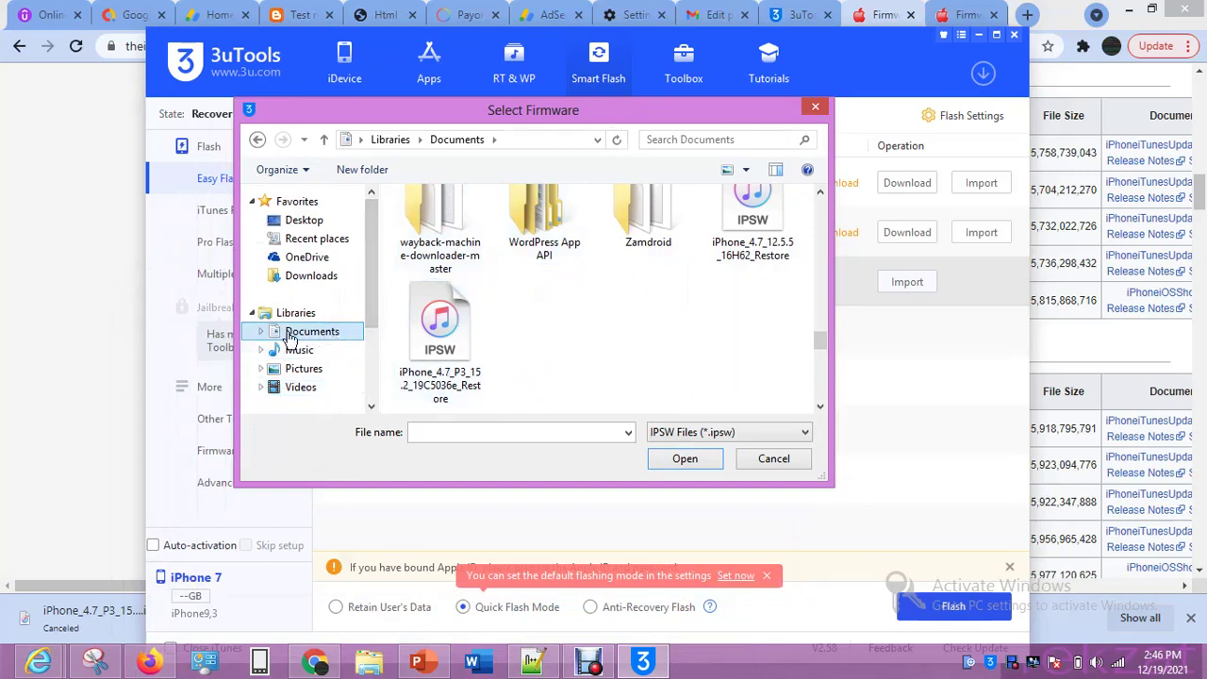
pyautogui.click(427, 335)
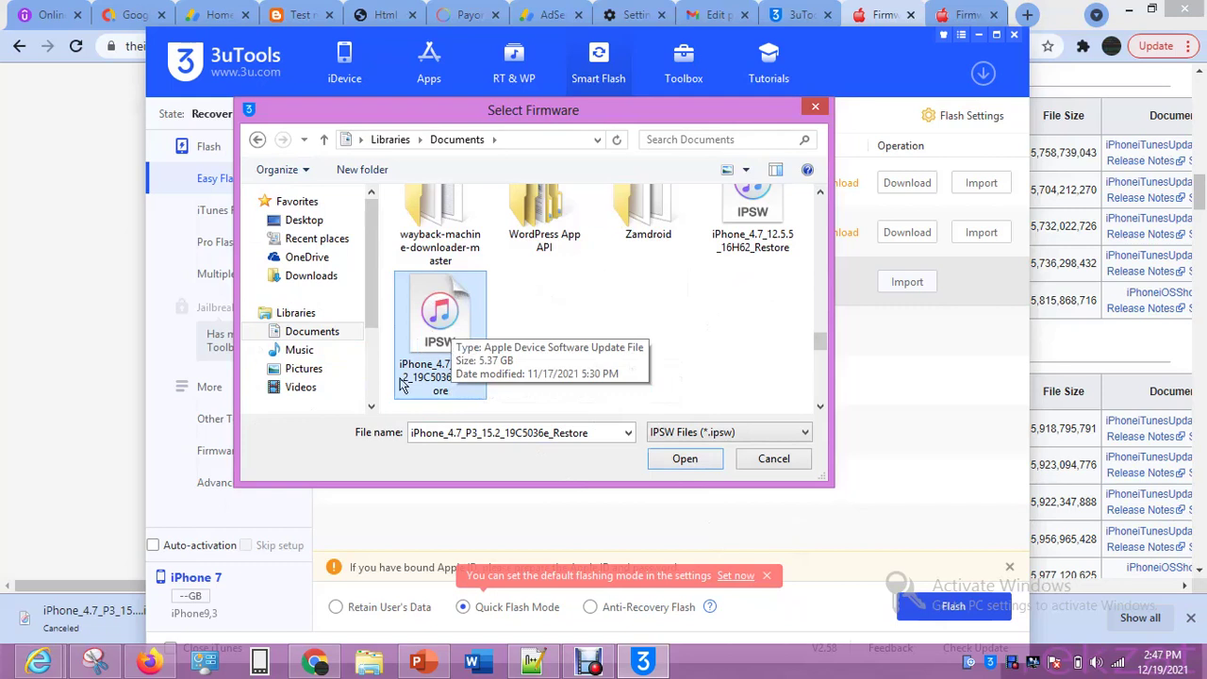
# Import the 15.2 19C5036e IPSW (5.38 GB), then close 3uTools to reveal the wiki
pyautogui.click(699, 460)
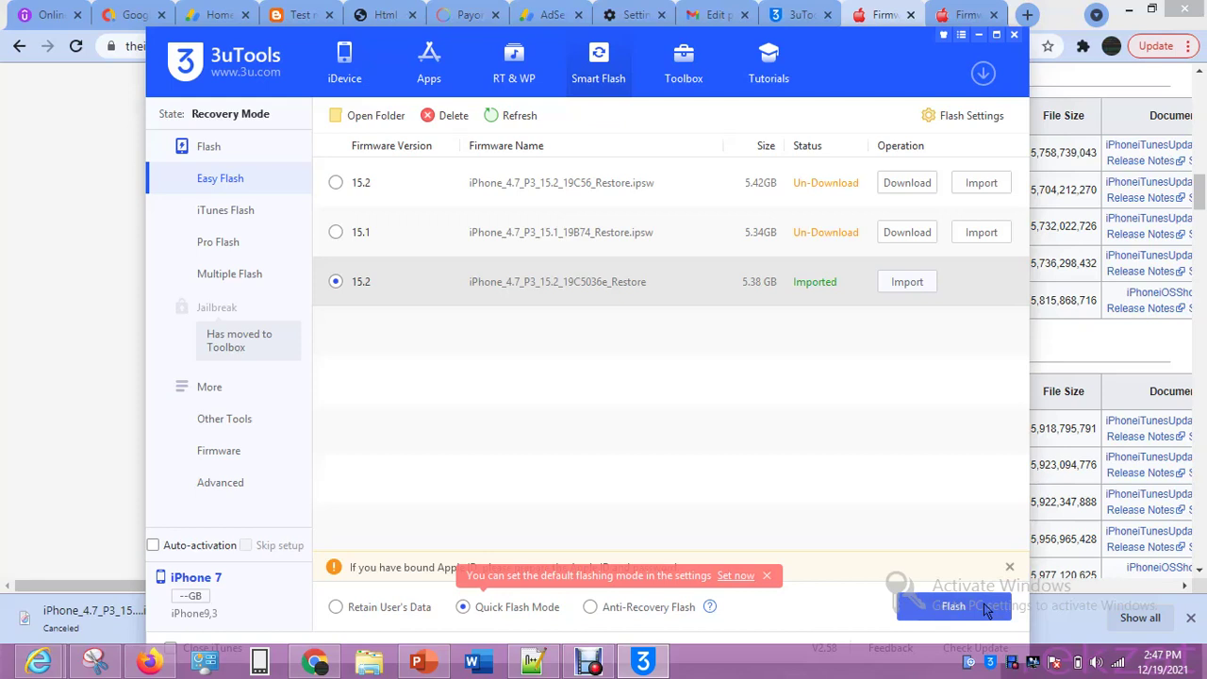
pyautogui.click(1015, 35)
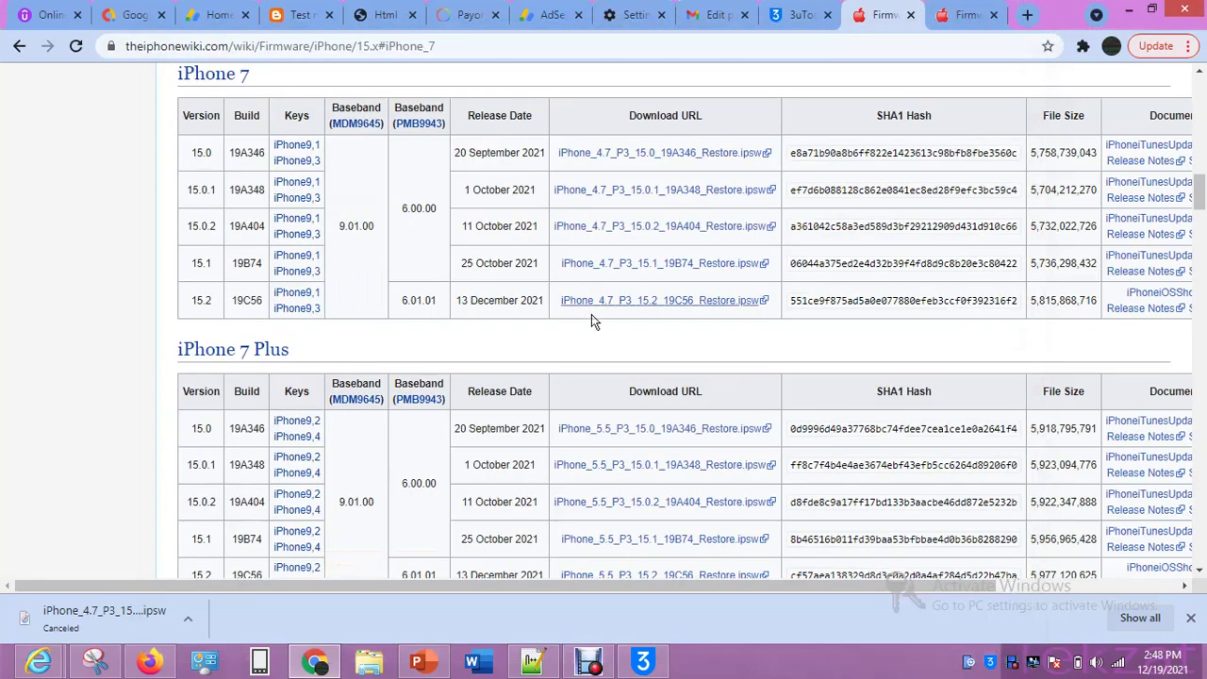
pyautogui.scroll(-15, 591, 320)
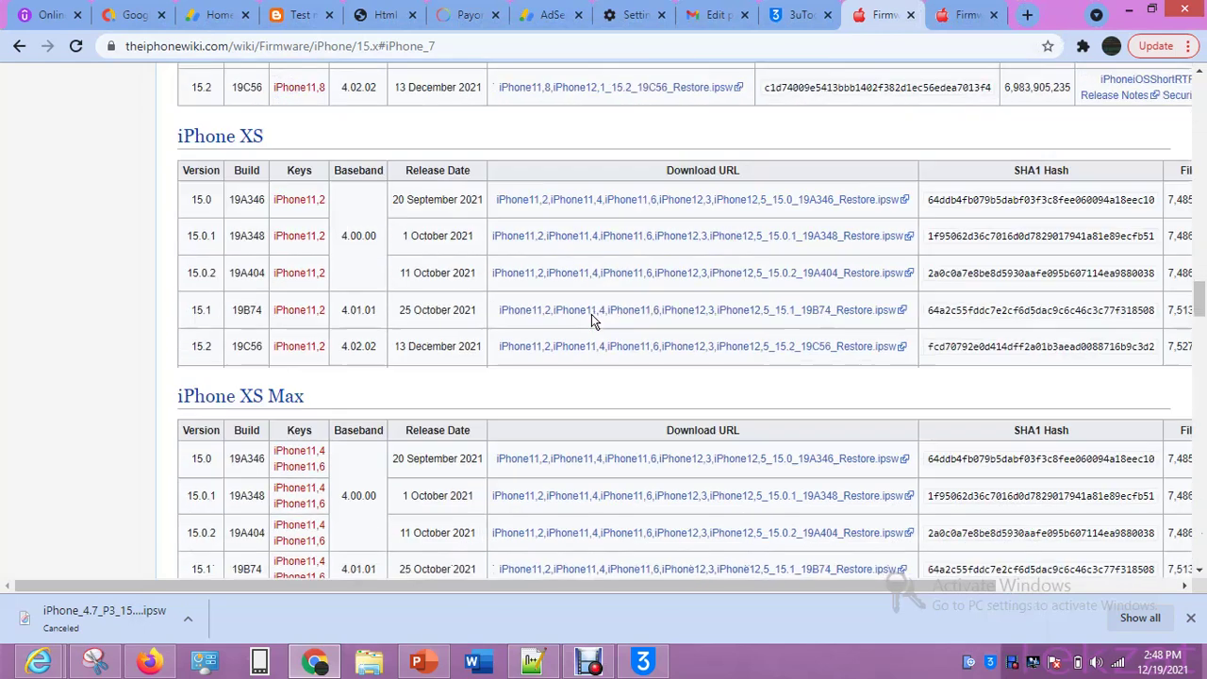
pyautogui.scroll(-1, 591, 321)
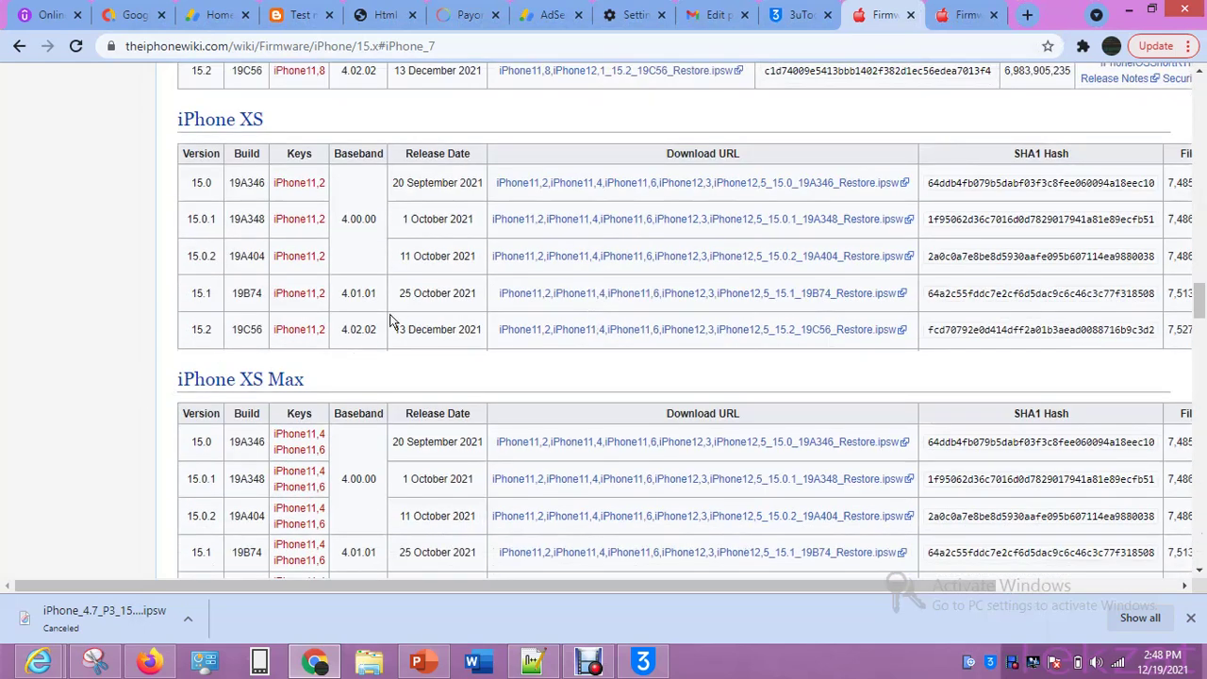
pyautogui.scroll(5, 395, 317)
pyautogui.scroll(2, 395, 313)
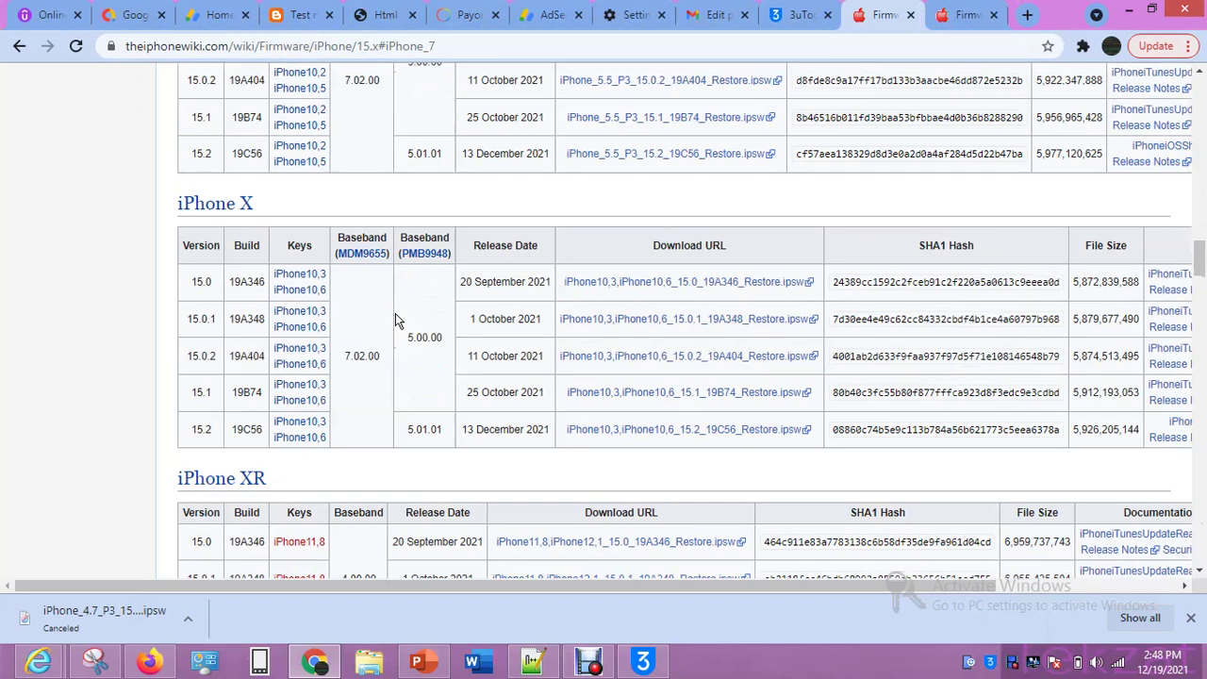
pyautogui.scroll(1, 246, 235)
pyautogui.scroll(1, 245, 235)
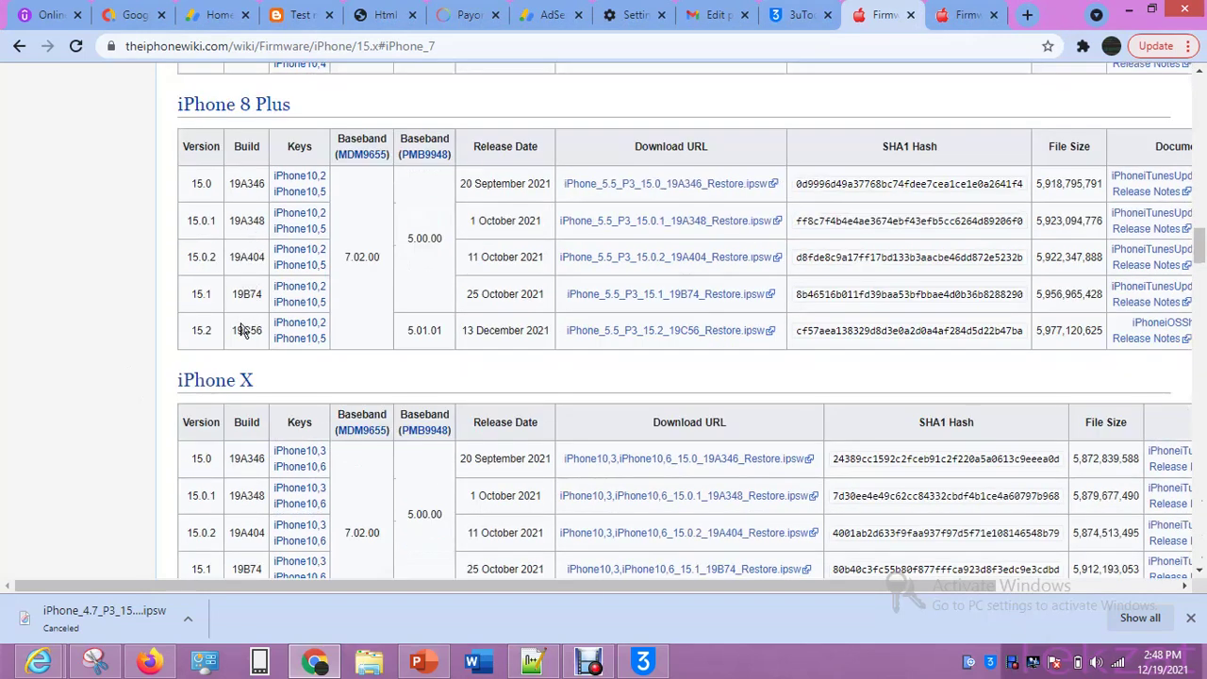
pyautogui.scroll(-6, 248, 325)
pyautogui.scroll(-4, 254, 337)
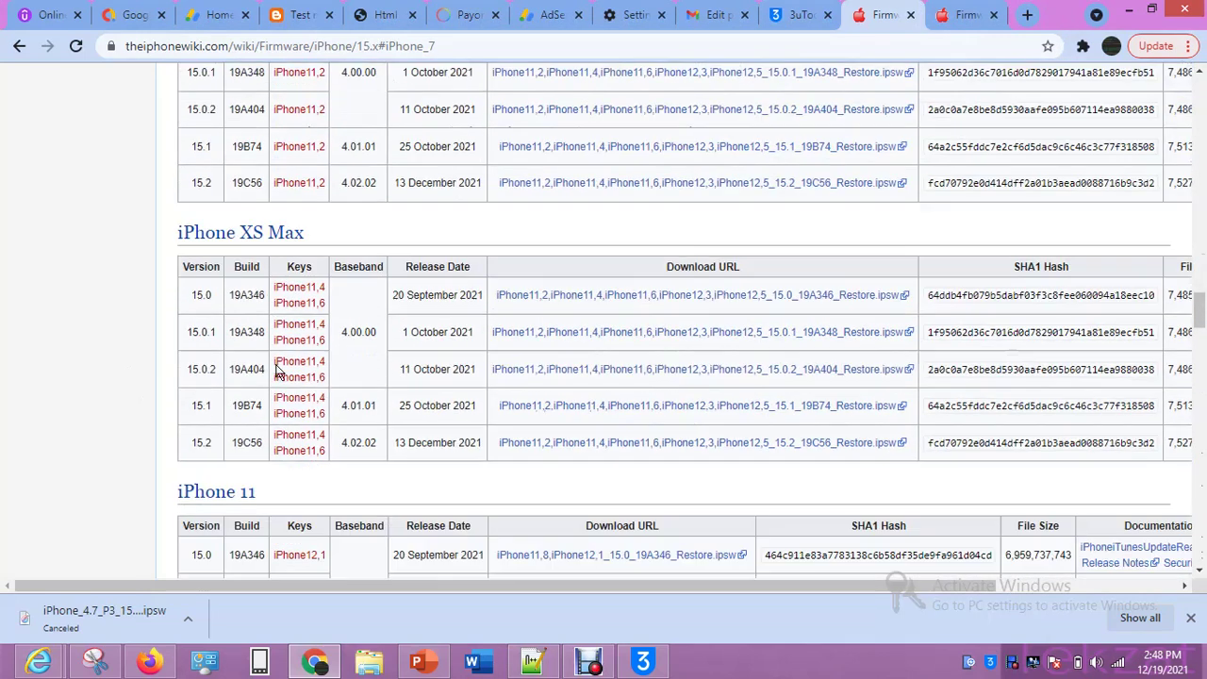
pyautogui.scroll(-3, 431, 480)
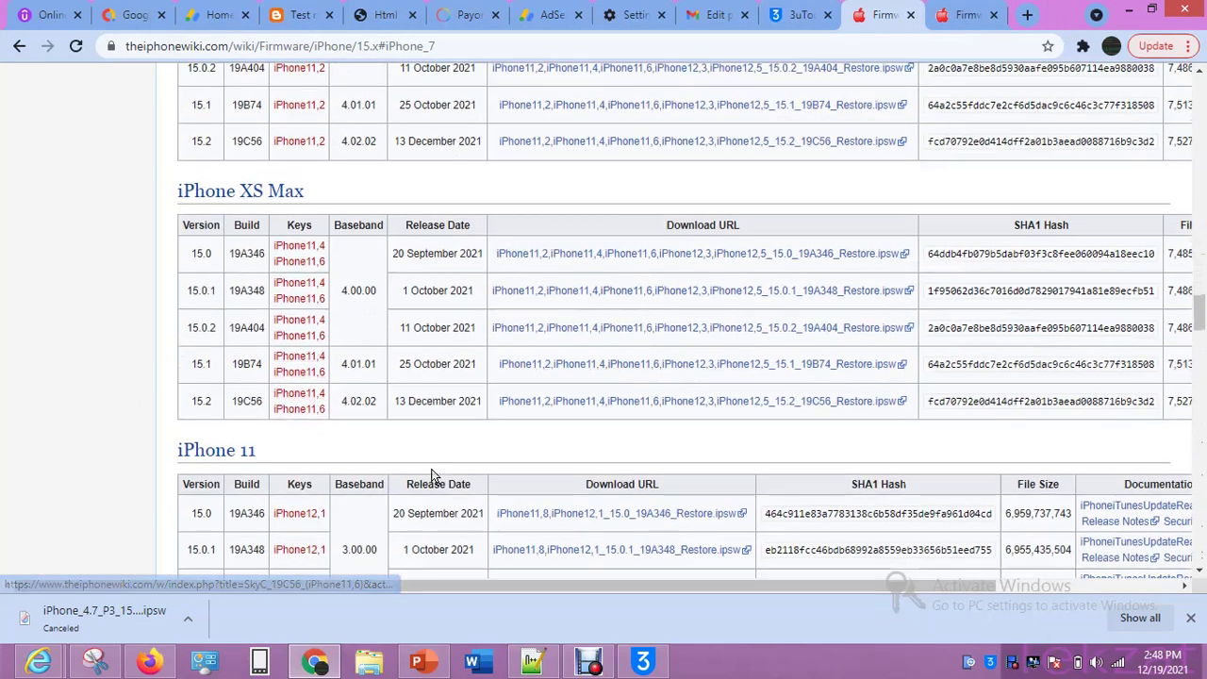
# Restore 3uTools from the taskbar to show Easy Flash with the imported 19C5036e firmware
pyautogui.click(642, 661)
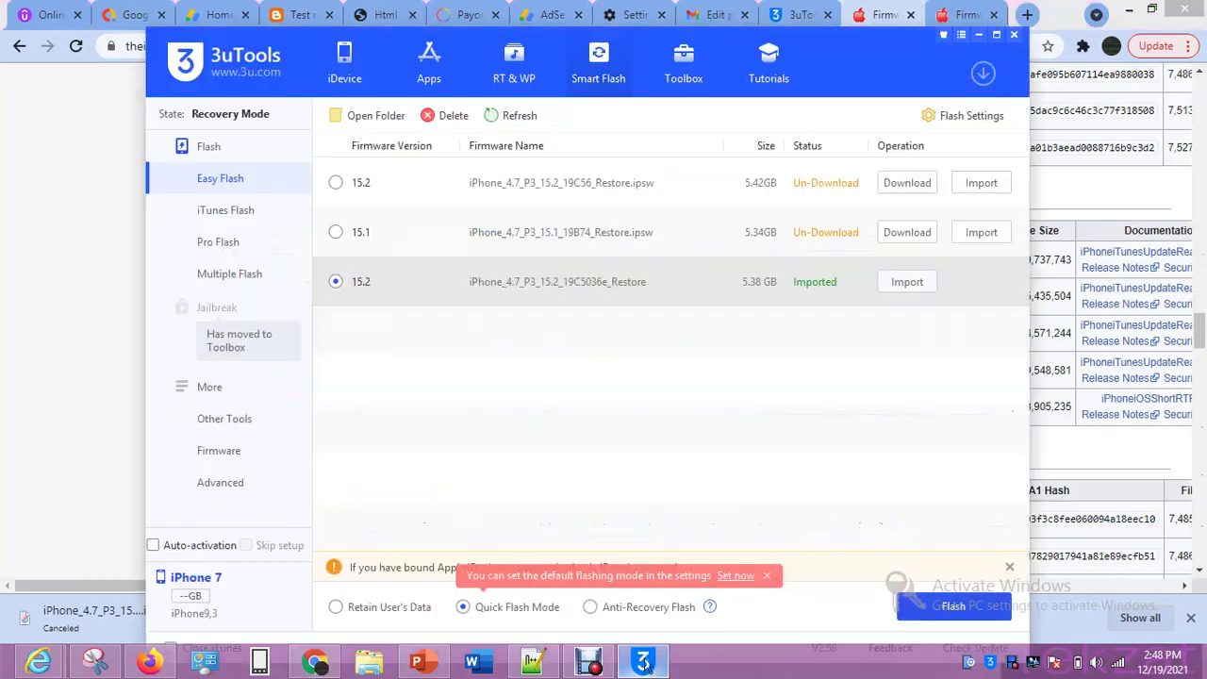